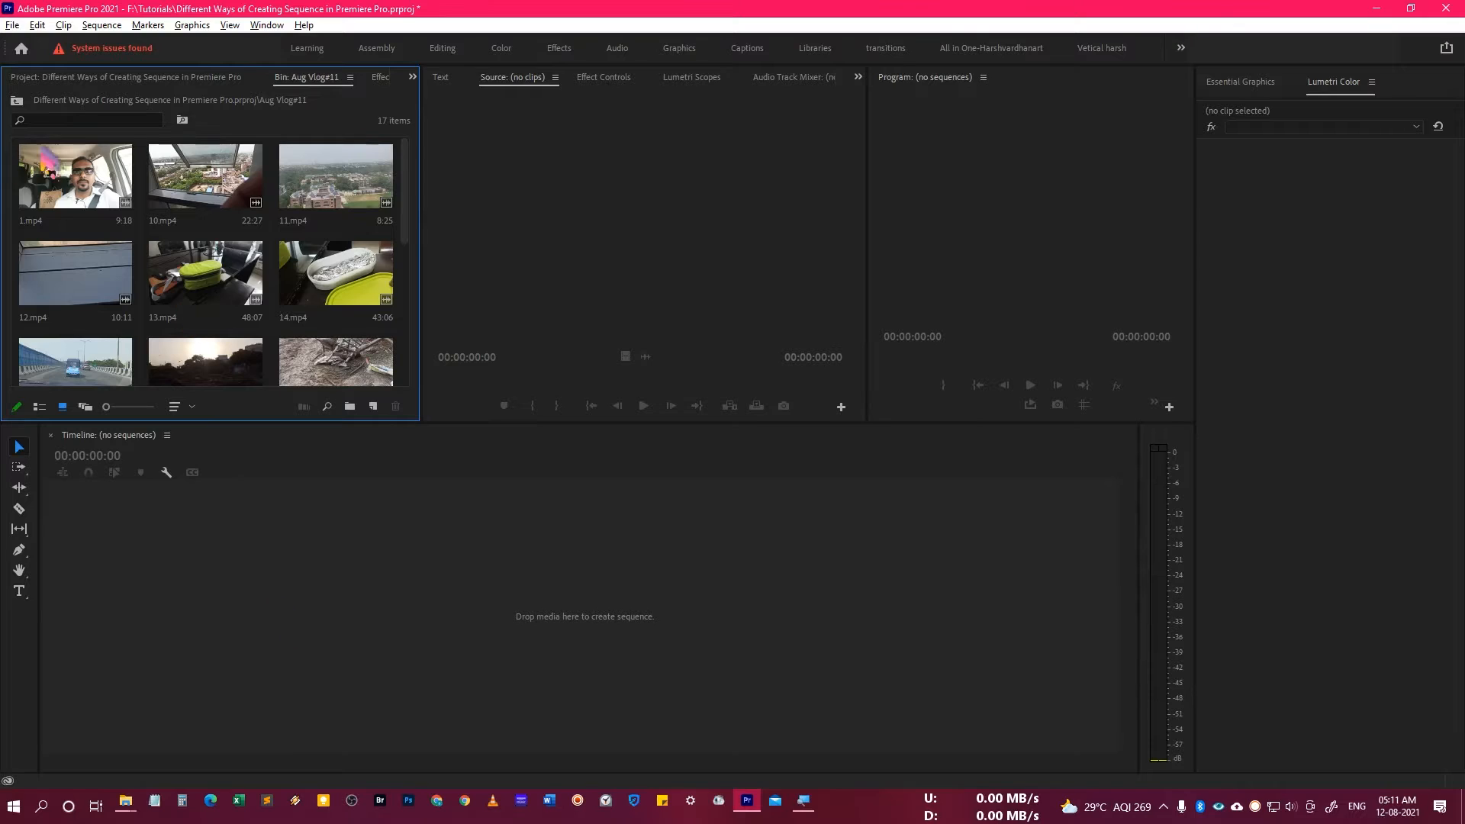
Create a sequence from 1.mp4 by placing the clip in the empty timeline.
left_click(107, 216)
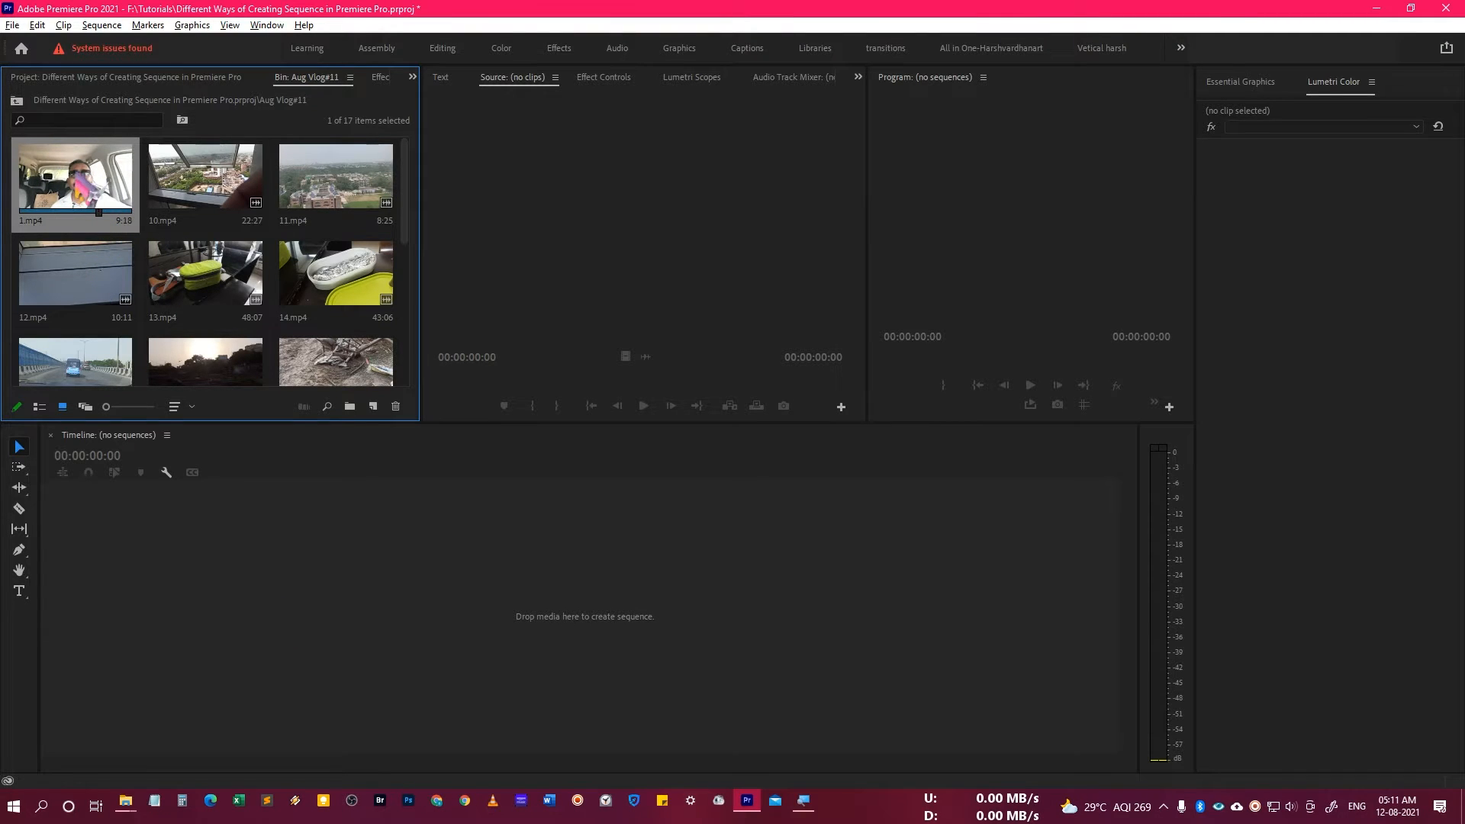
left_click_drag(99, 206, 130, 653)
left_click_drag(149, 599, 148, 605)
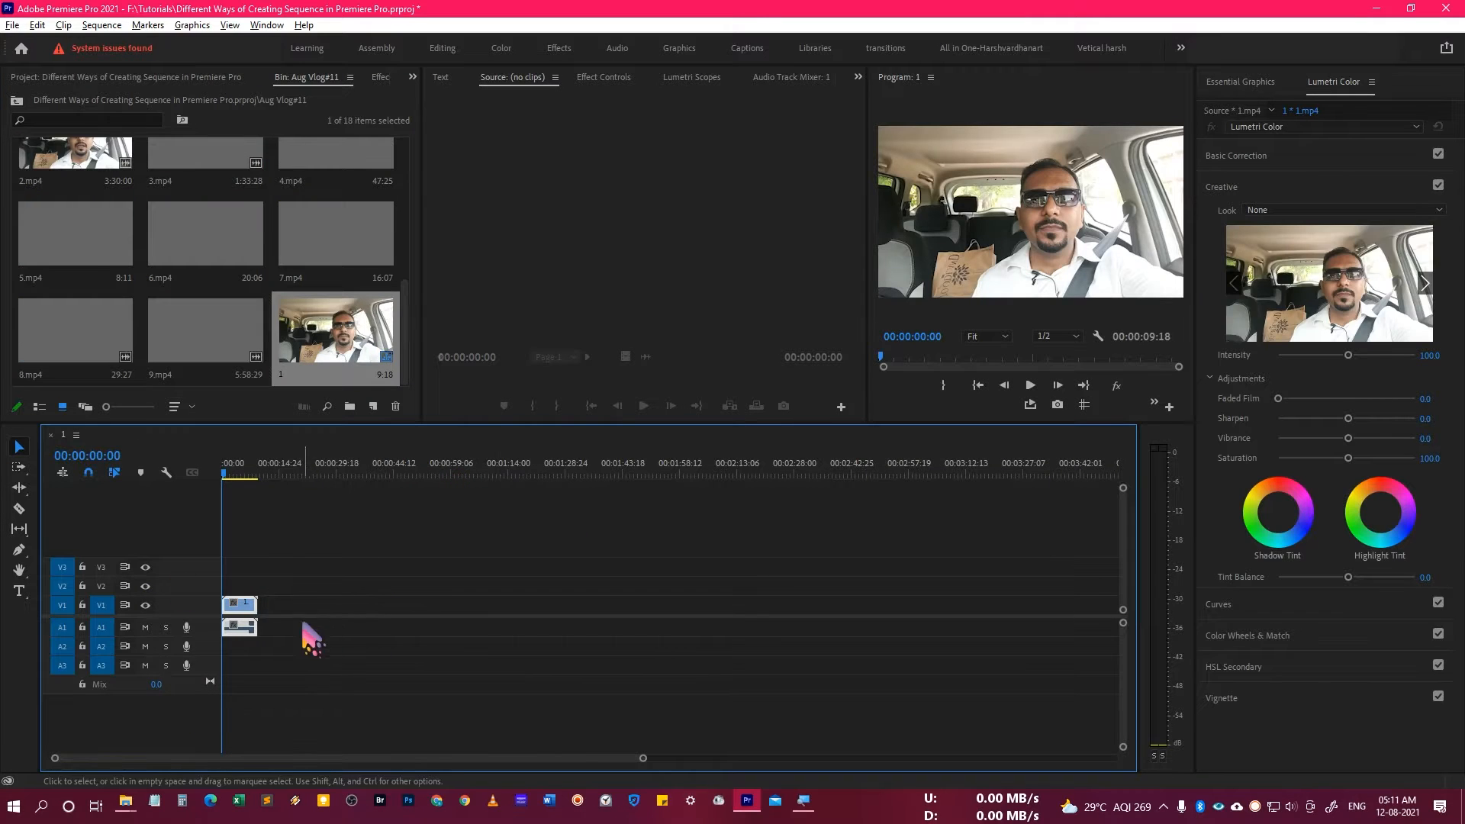
Show the bin as a list, remove the clip from the timeline and delete the sequence made from 1.mp4.
left_click(39, 406)
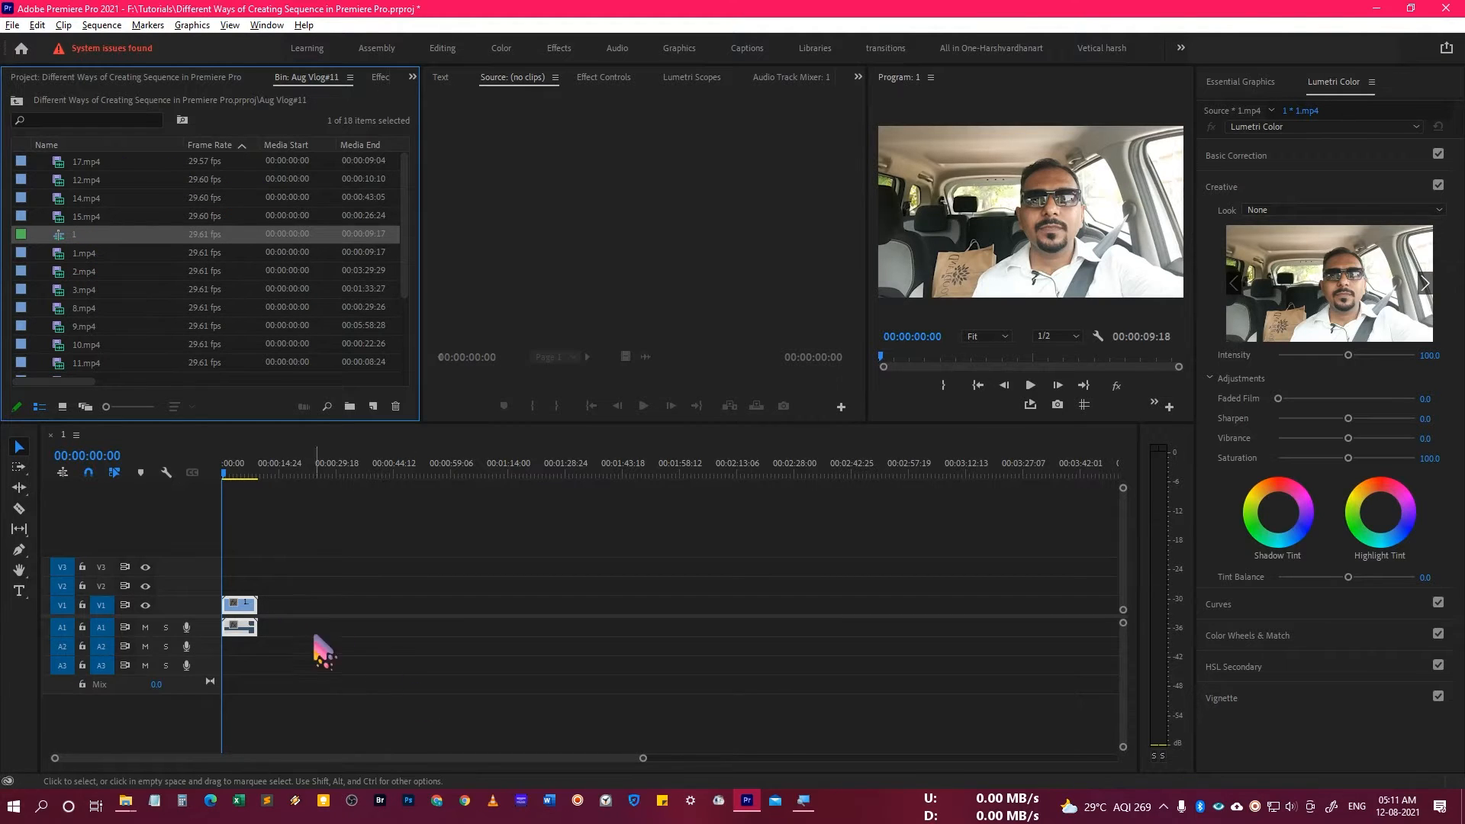
key("Delete")
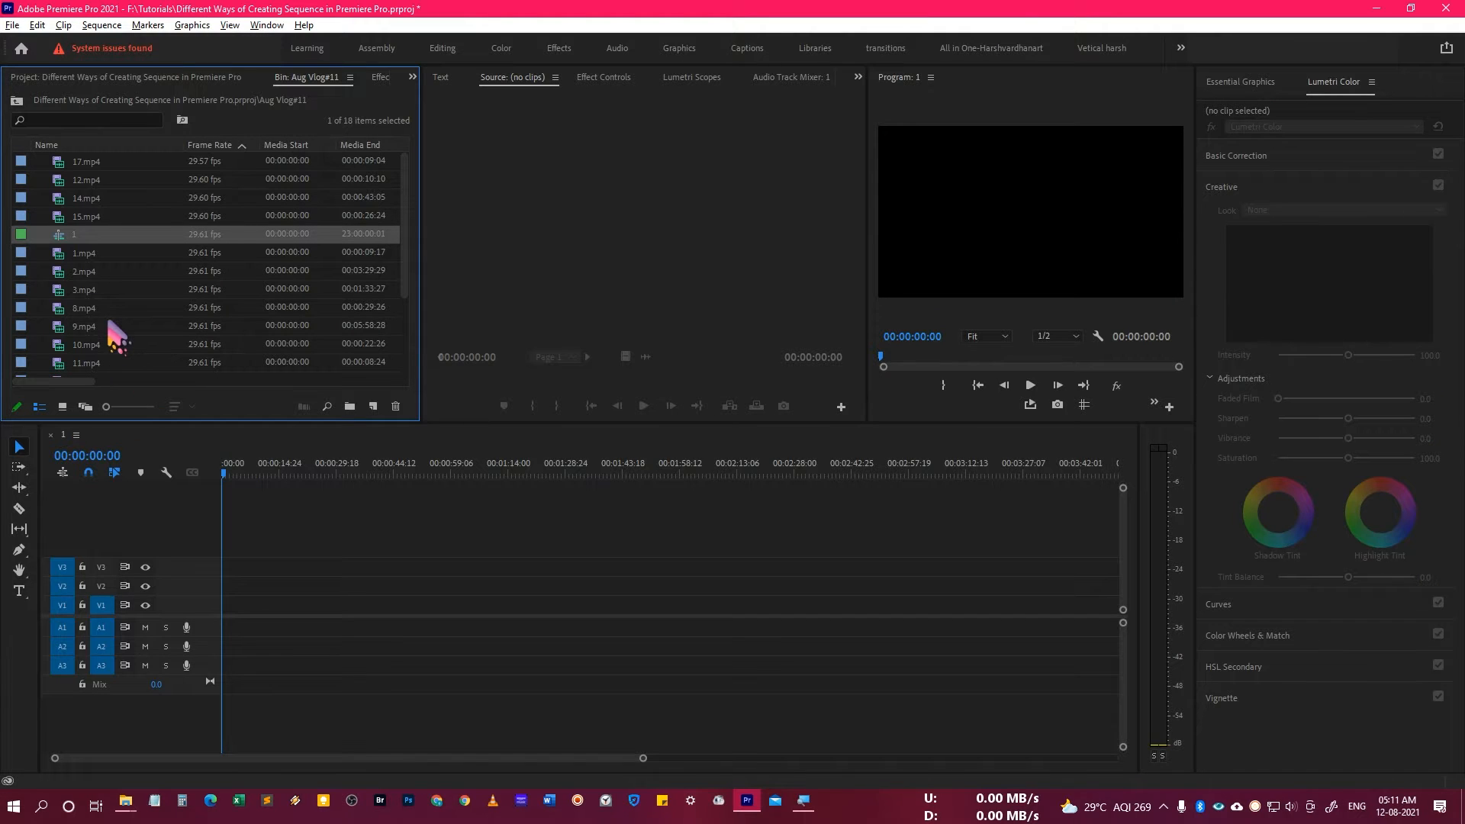
key("Delete")
Create one sequence from the listed clips 1.mp4 through 11.mp4 by placing them together in the empty timeline.
left_click(74, 238)
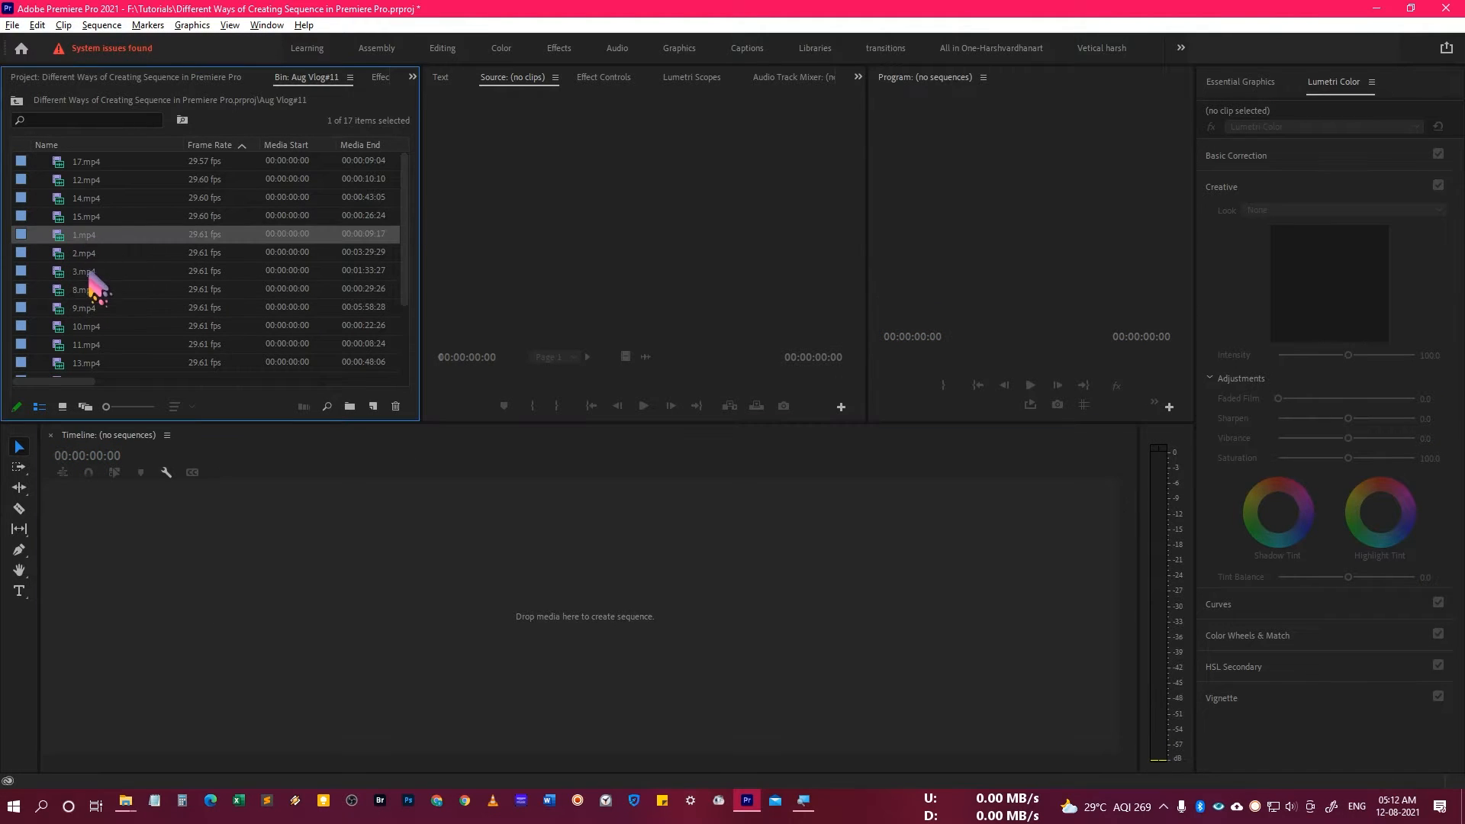
left_click(88, 343, "shift")
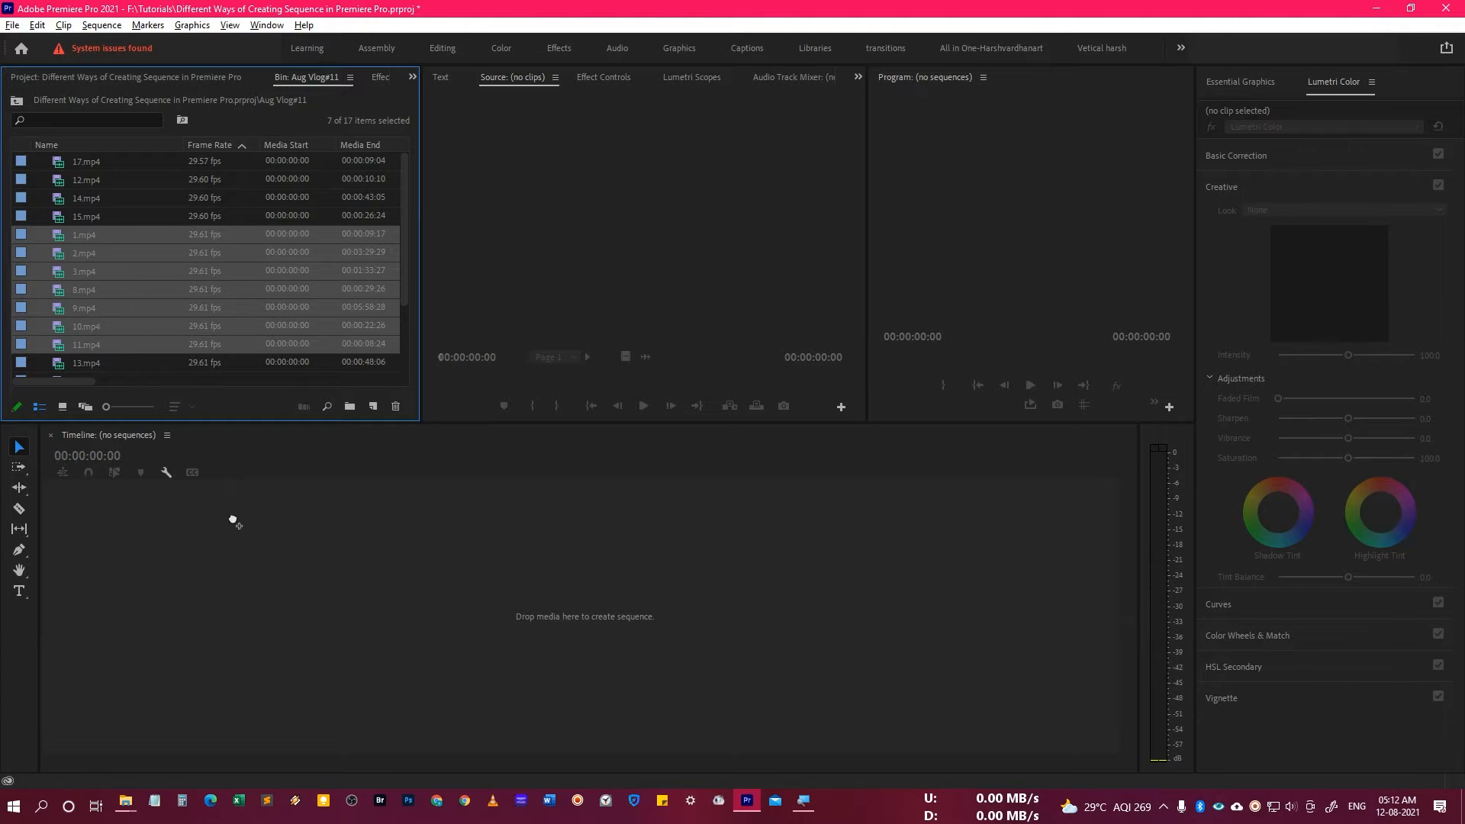
left_click_drag(170, 571, 170, 580)
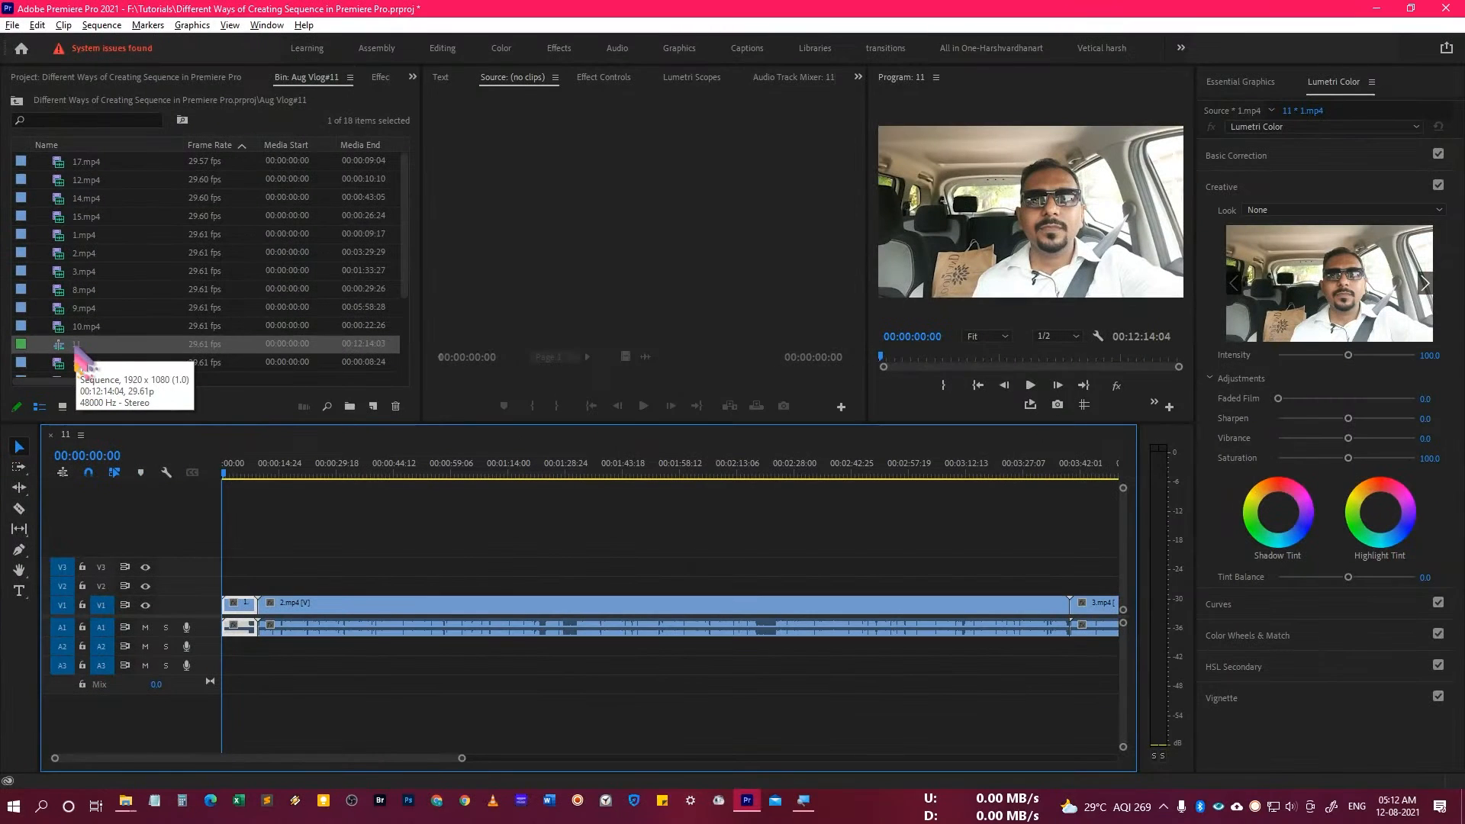
left_click_drag(462, 760, 893, 742)
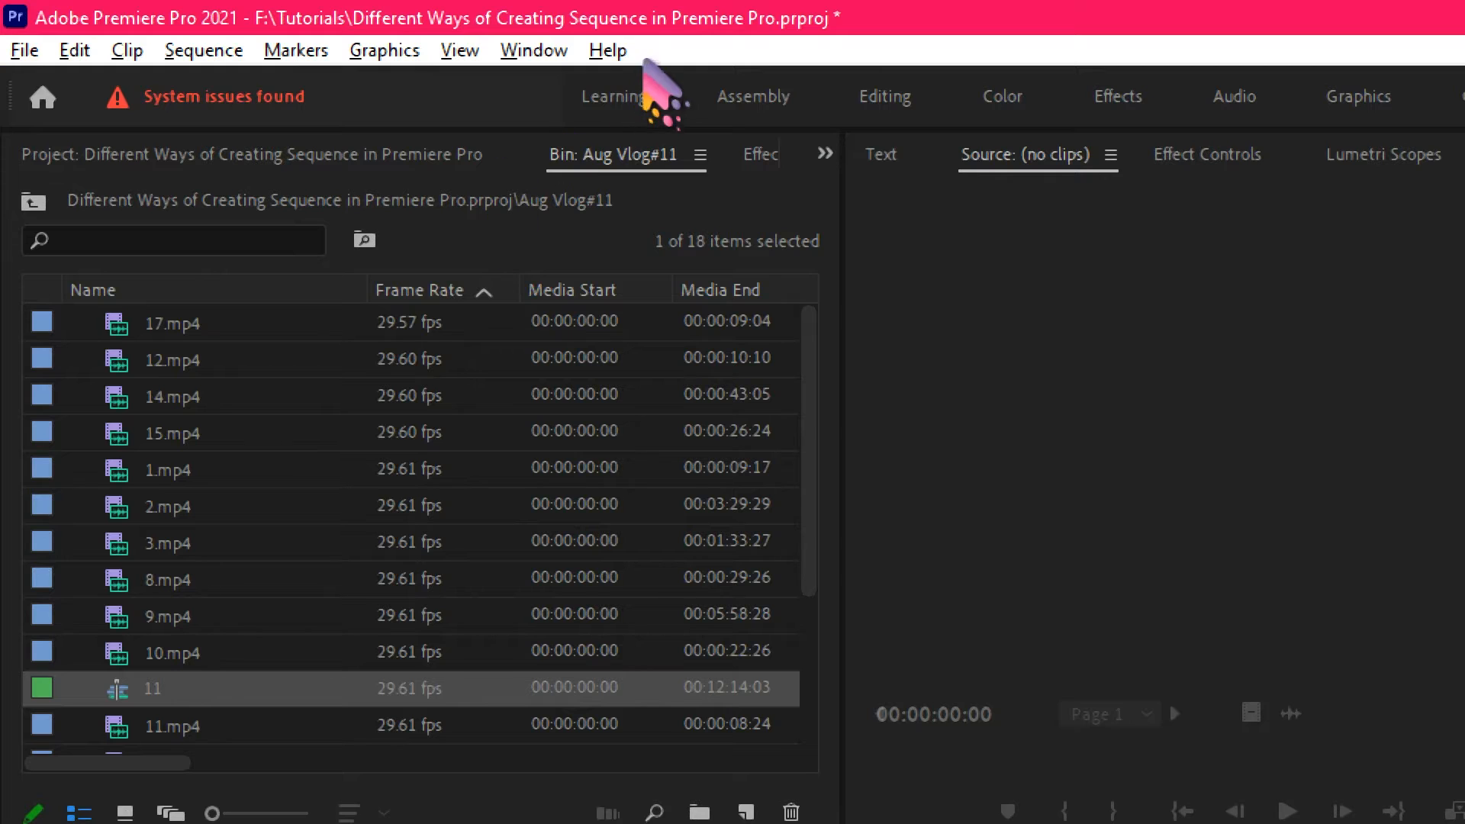
left_click(534, 50)
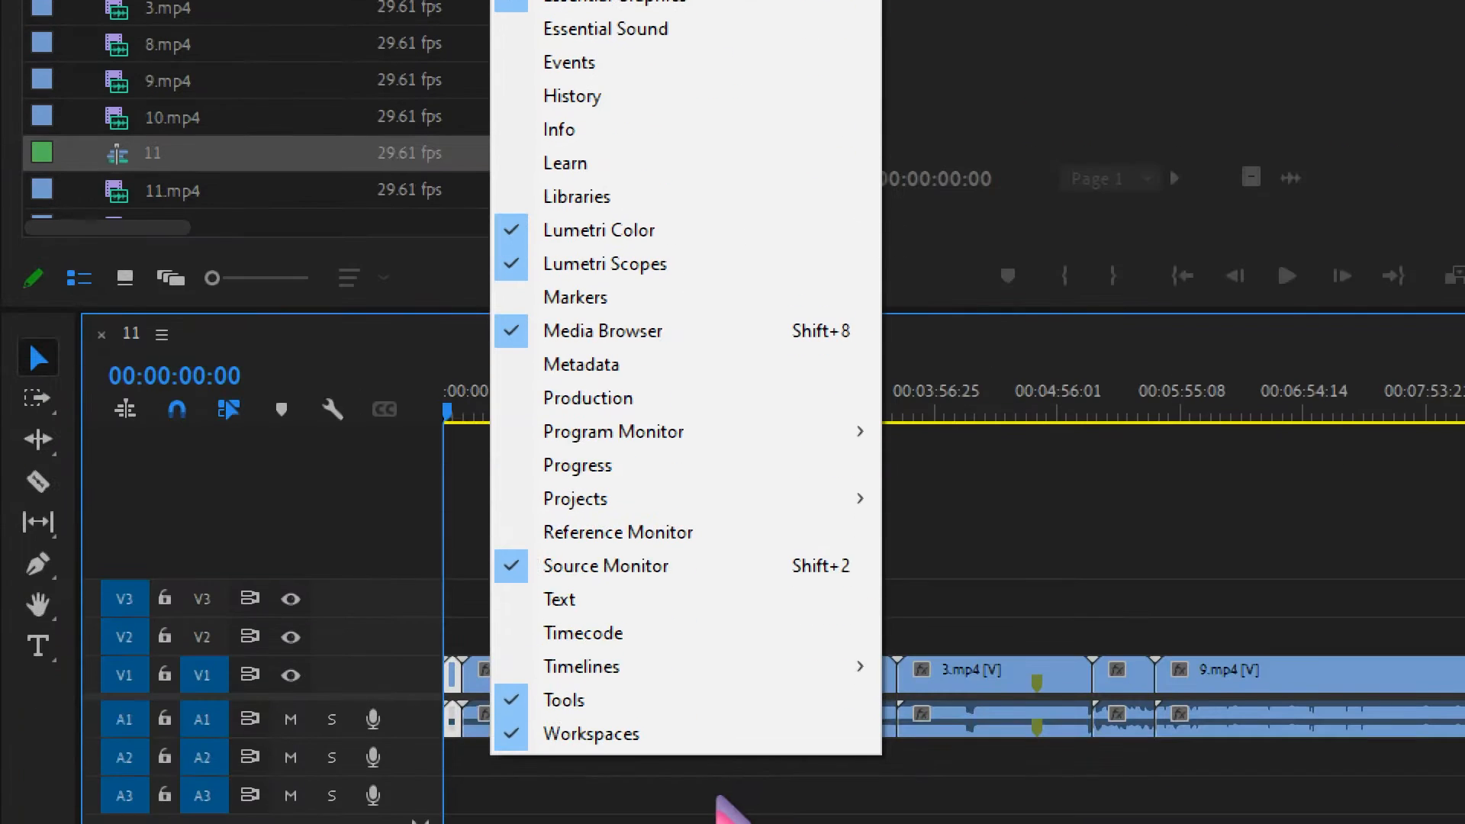
mouse_move(748, 498)
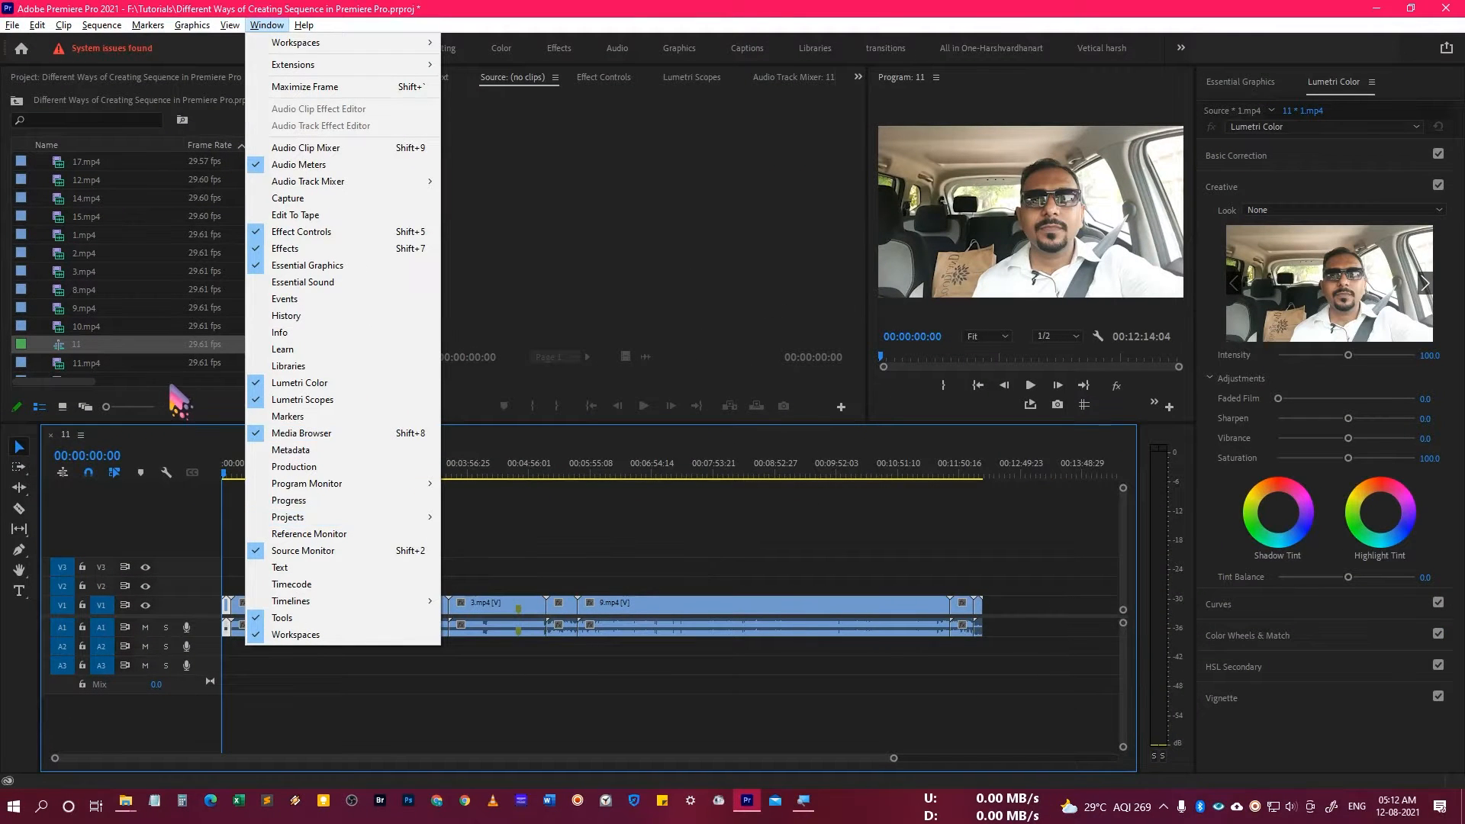
left_click(173, 384)
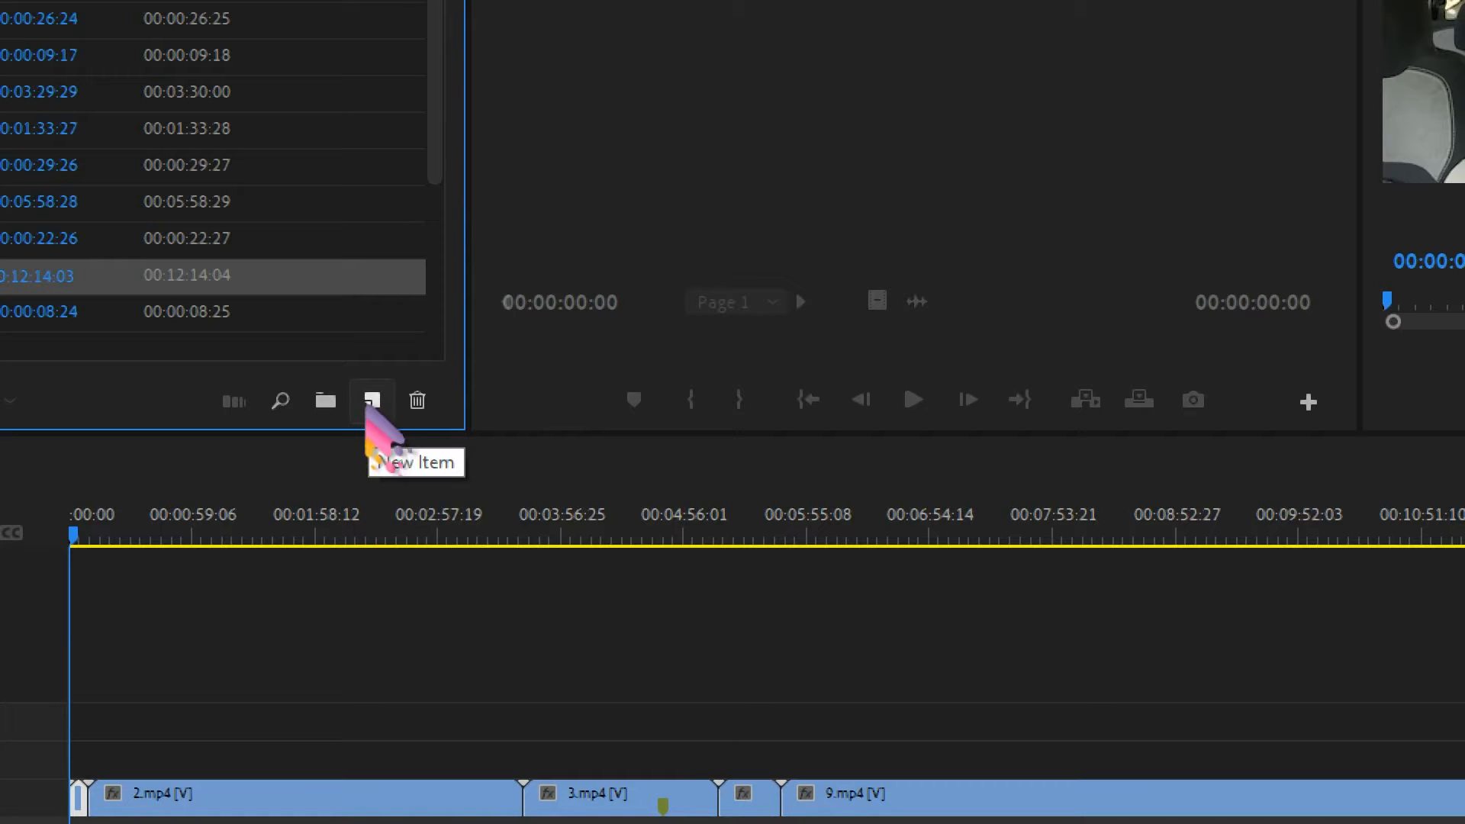
Start a new sequence item and look through the available presets, including the Custom ones.
left_click(372, 401)
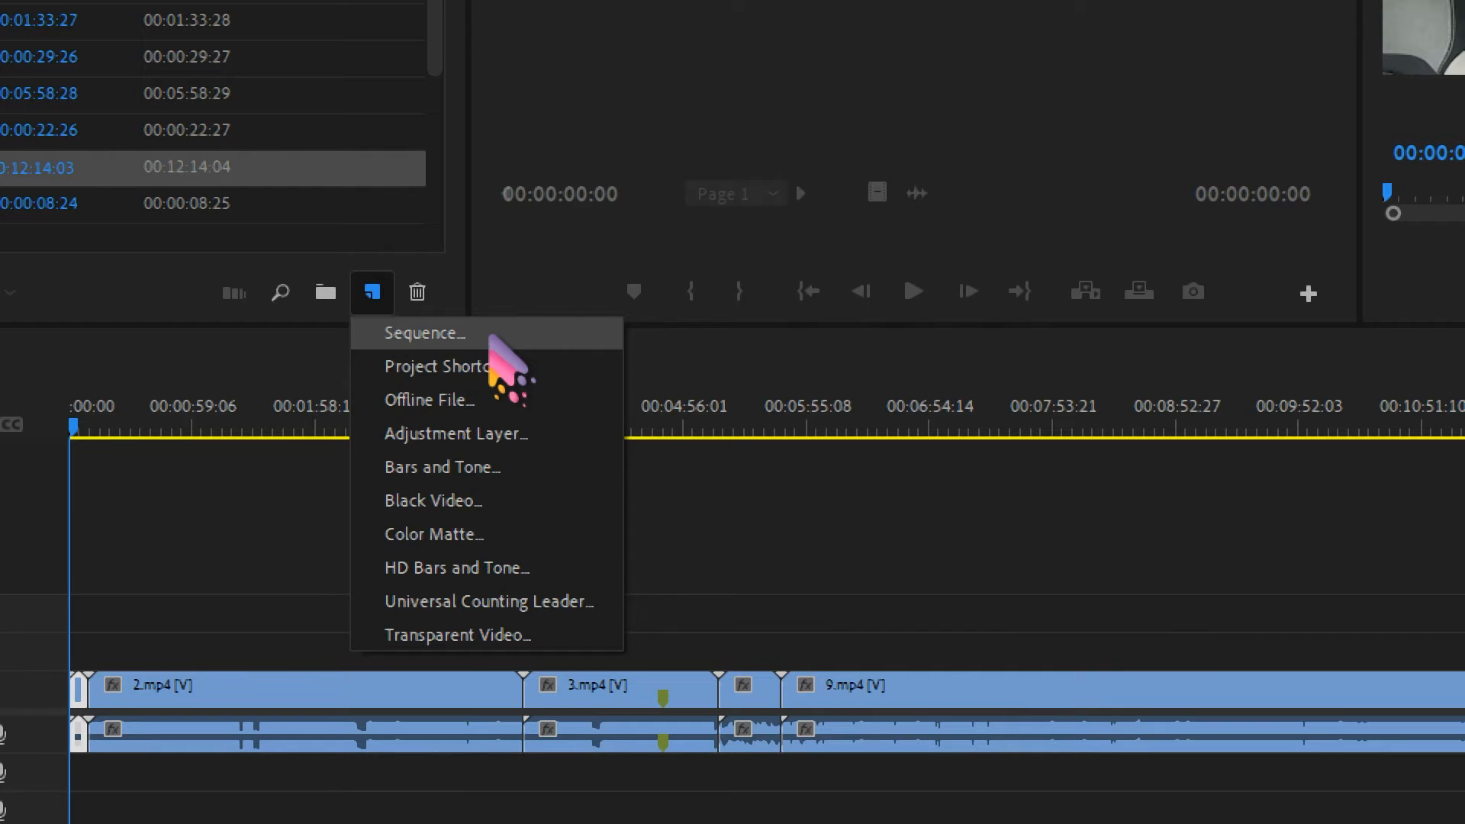
left_click(490, 335)
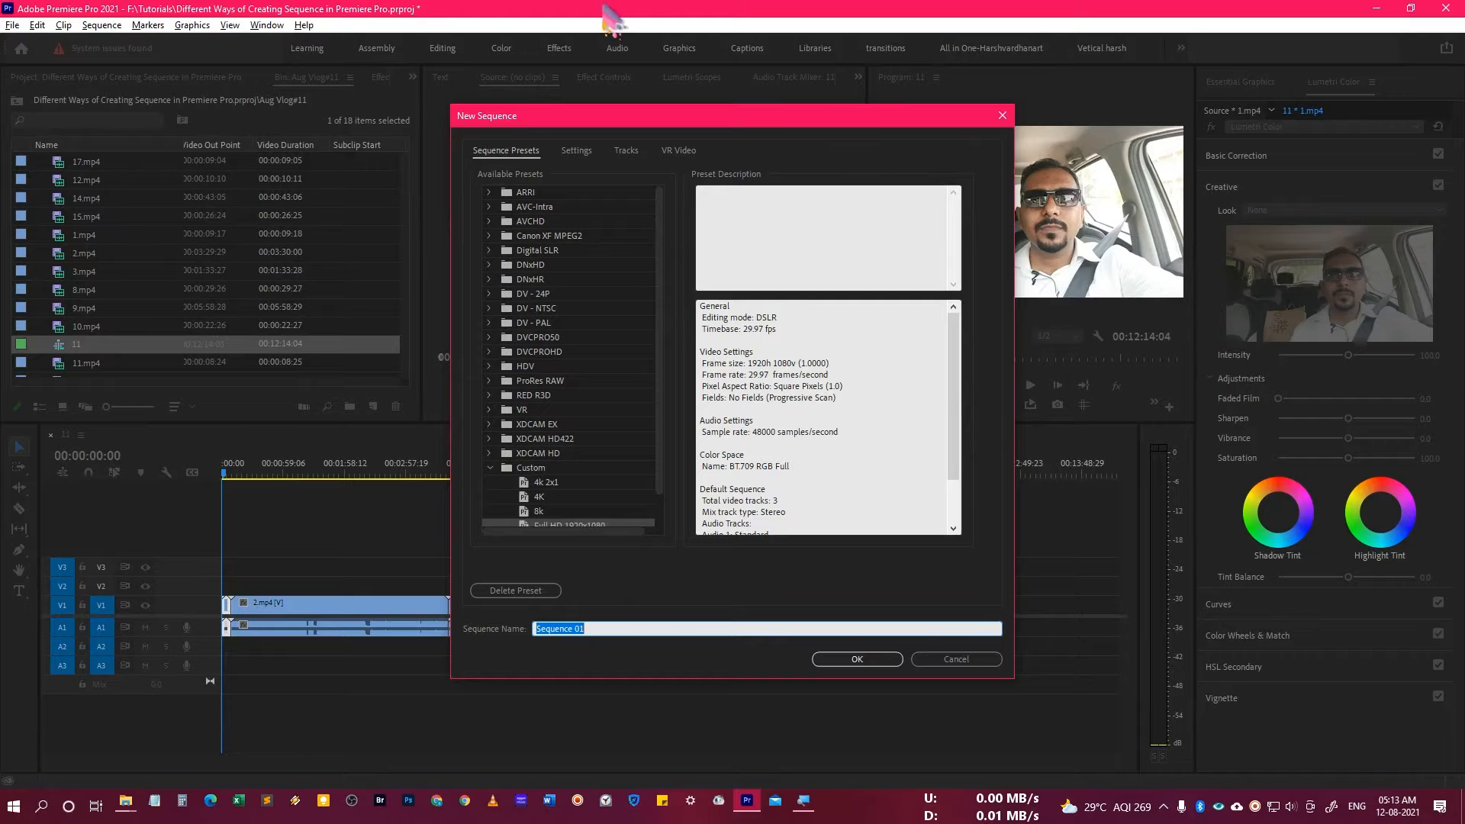
left_click_drag(754, 119, 730, 124)
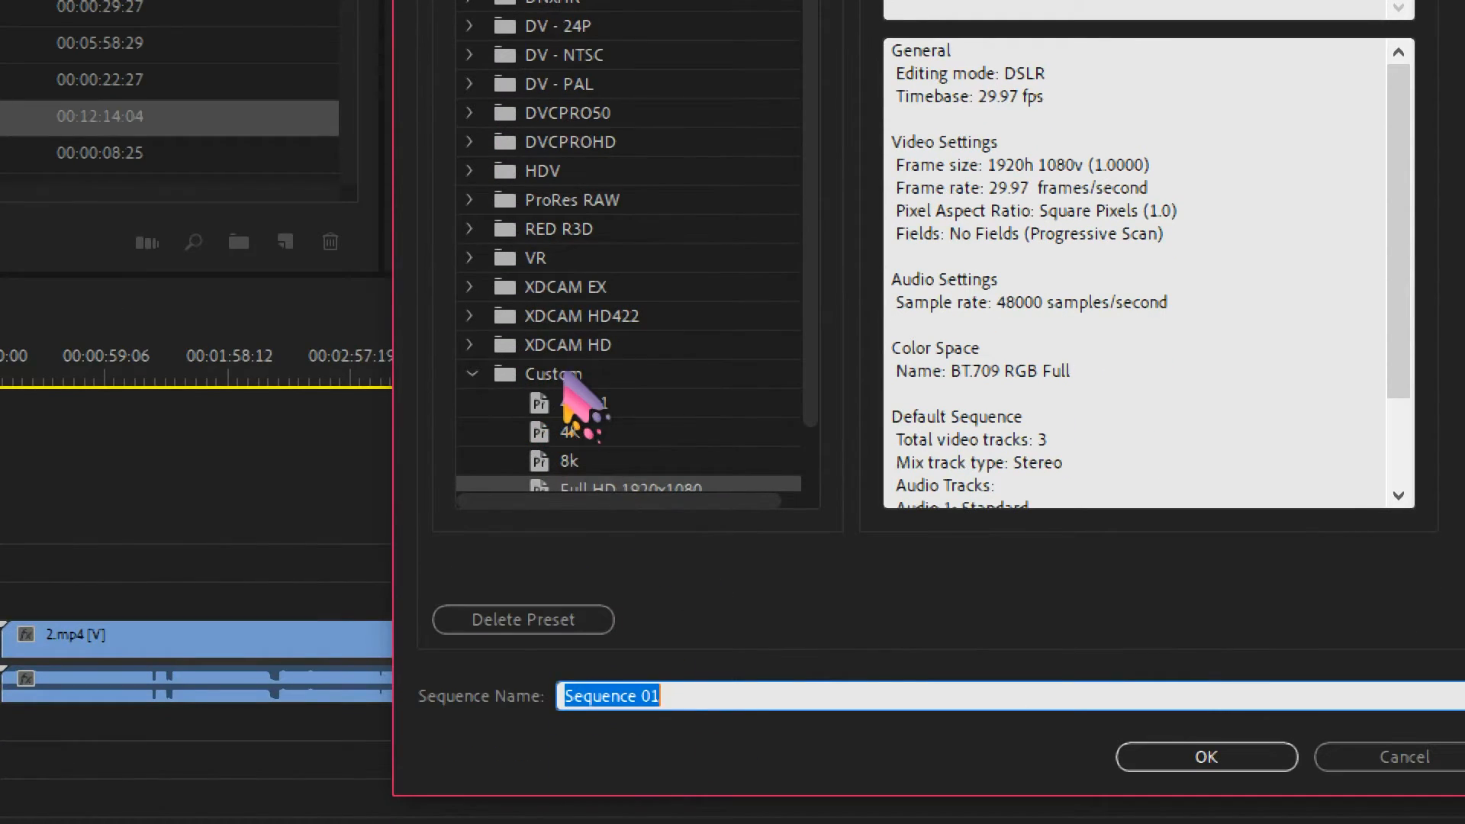
scroll(610, 427, "down", 2)
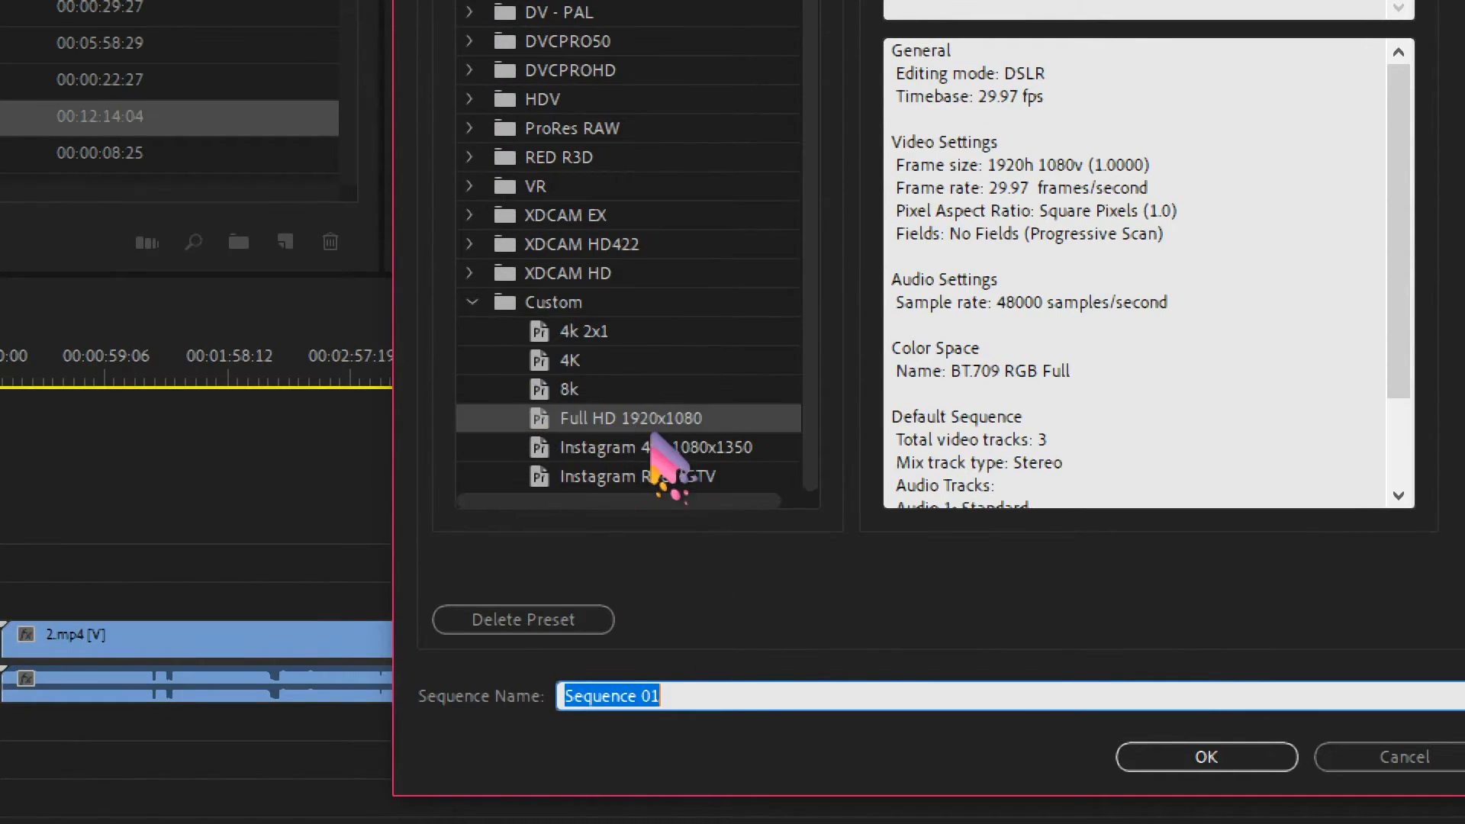
scroll(668, 458, "up", 1)
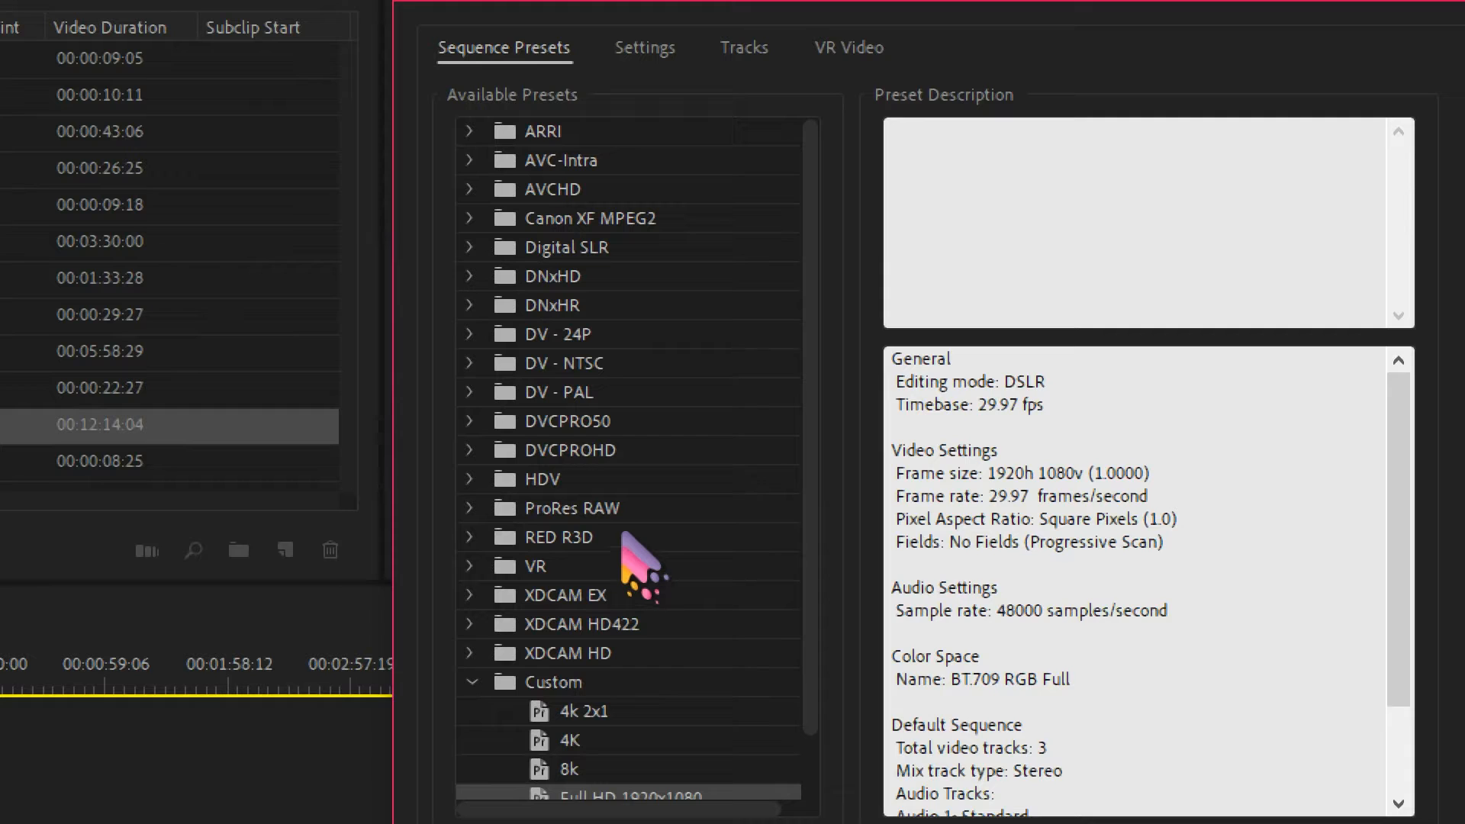
Choose the DSLR 1080p30 preset from the Digital SLR 1080p group for the new sequence.
left_click(515, 275)
left_click(491, 252)
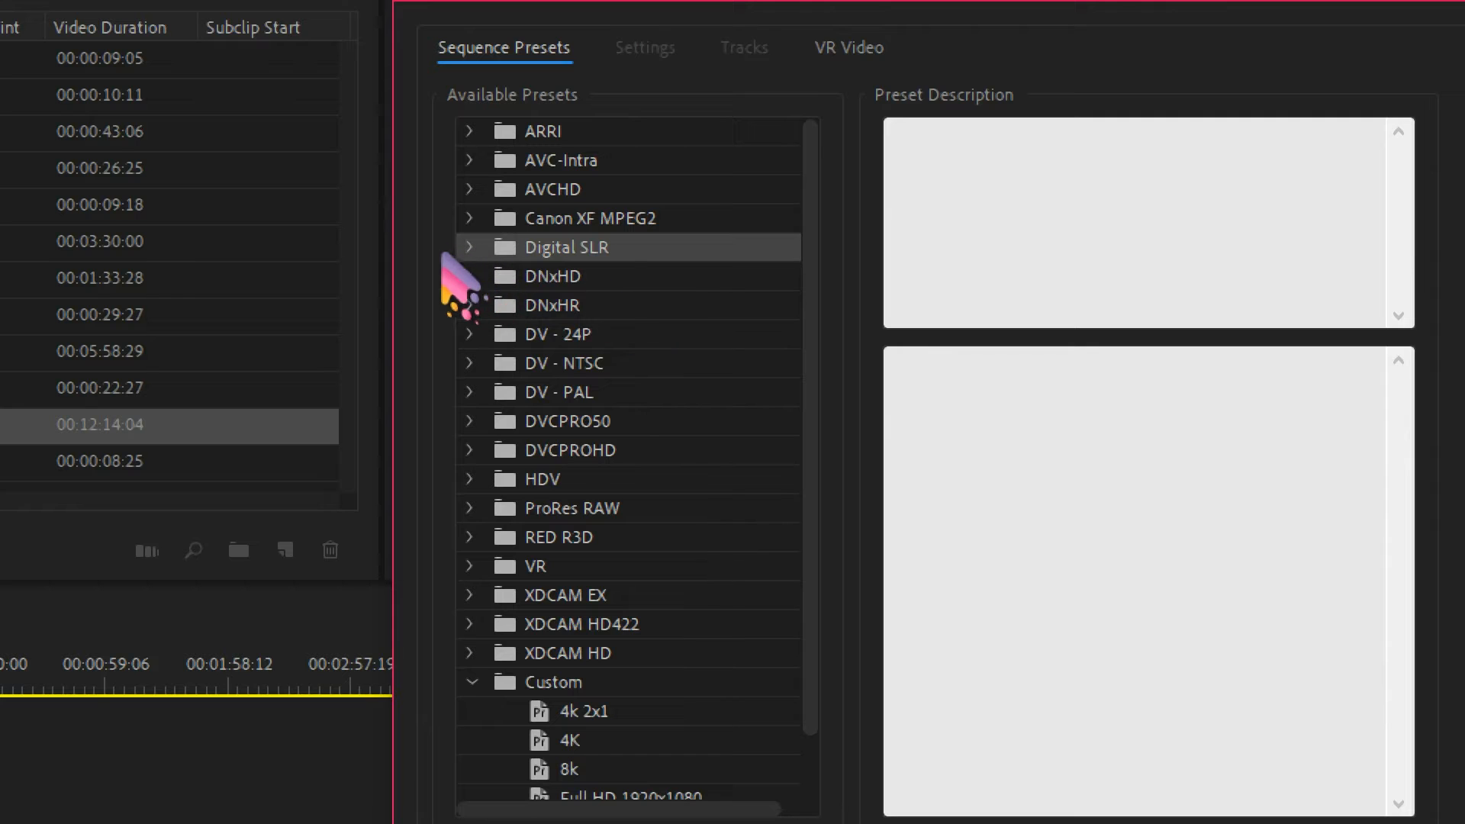
left_click(469, 248)
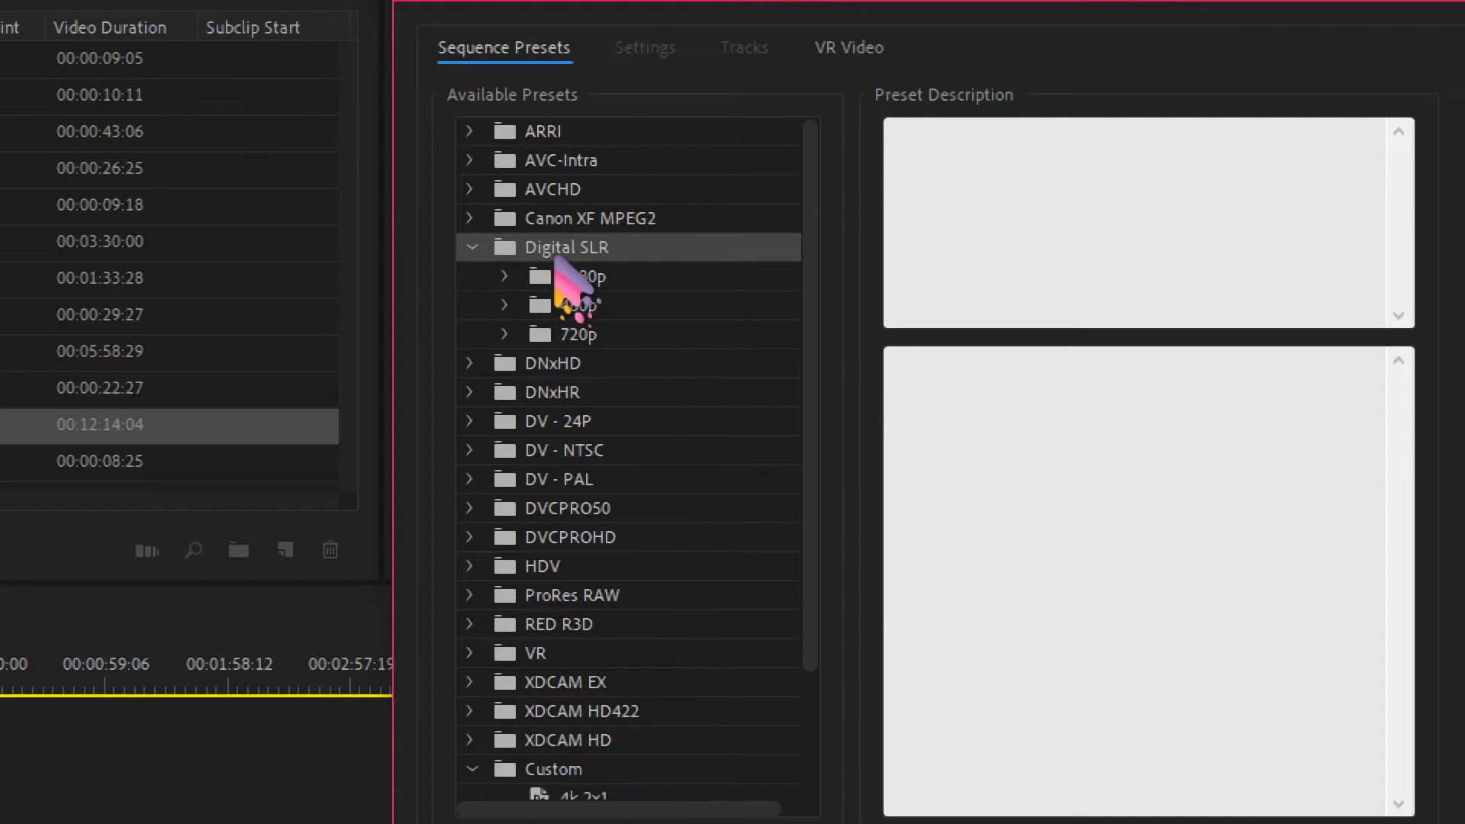
left_click(504, 276)
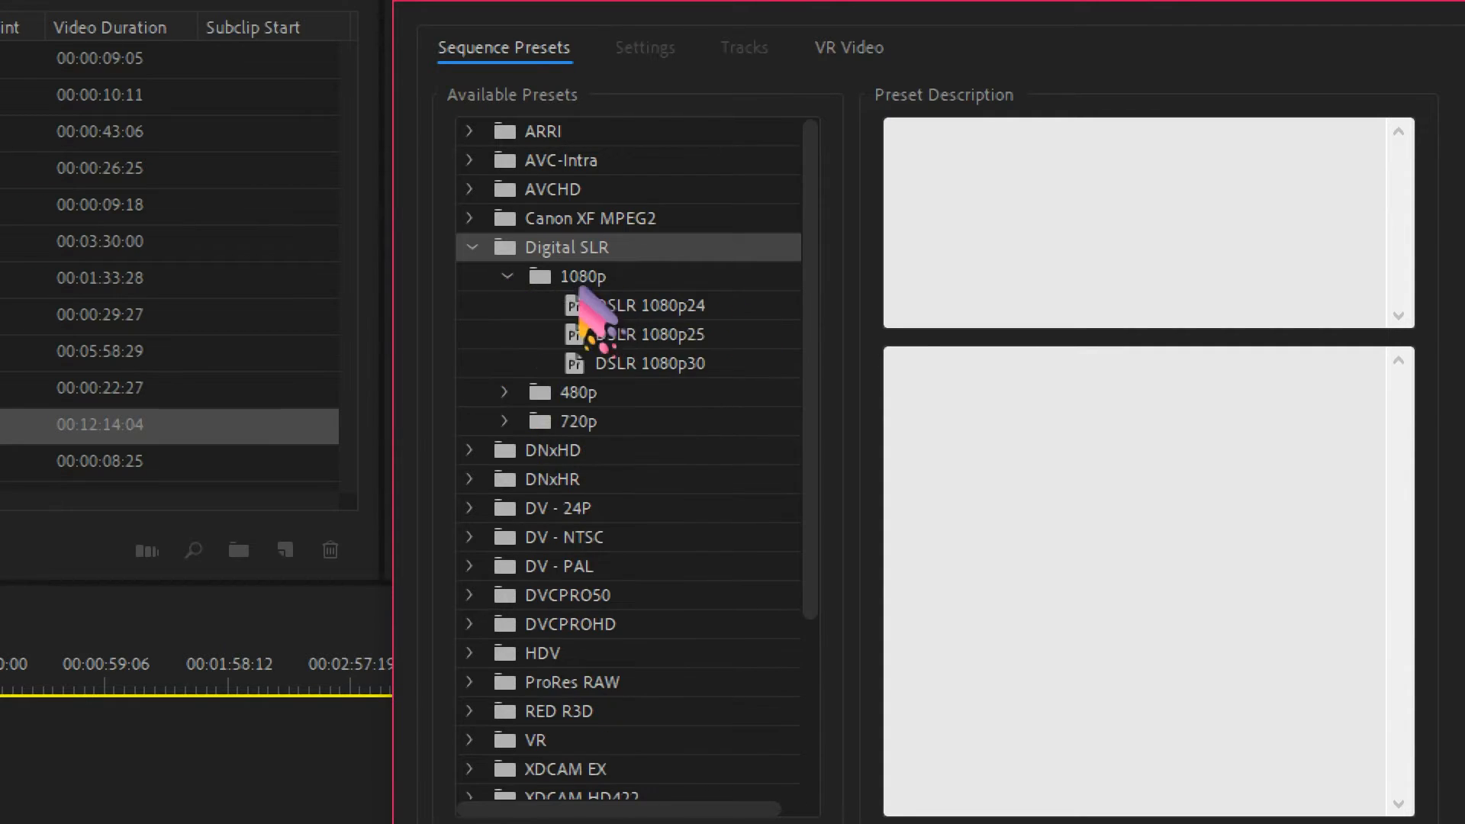
left_click(714, 307)
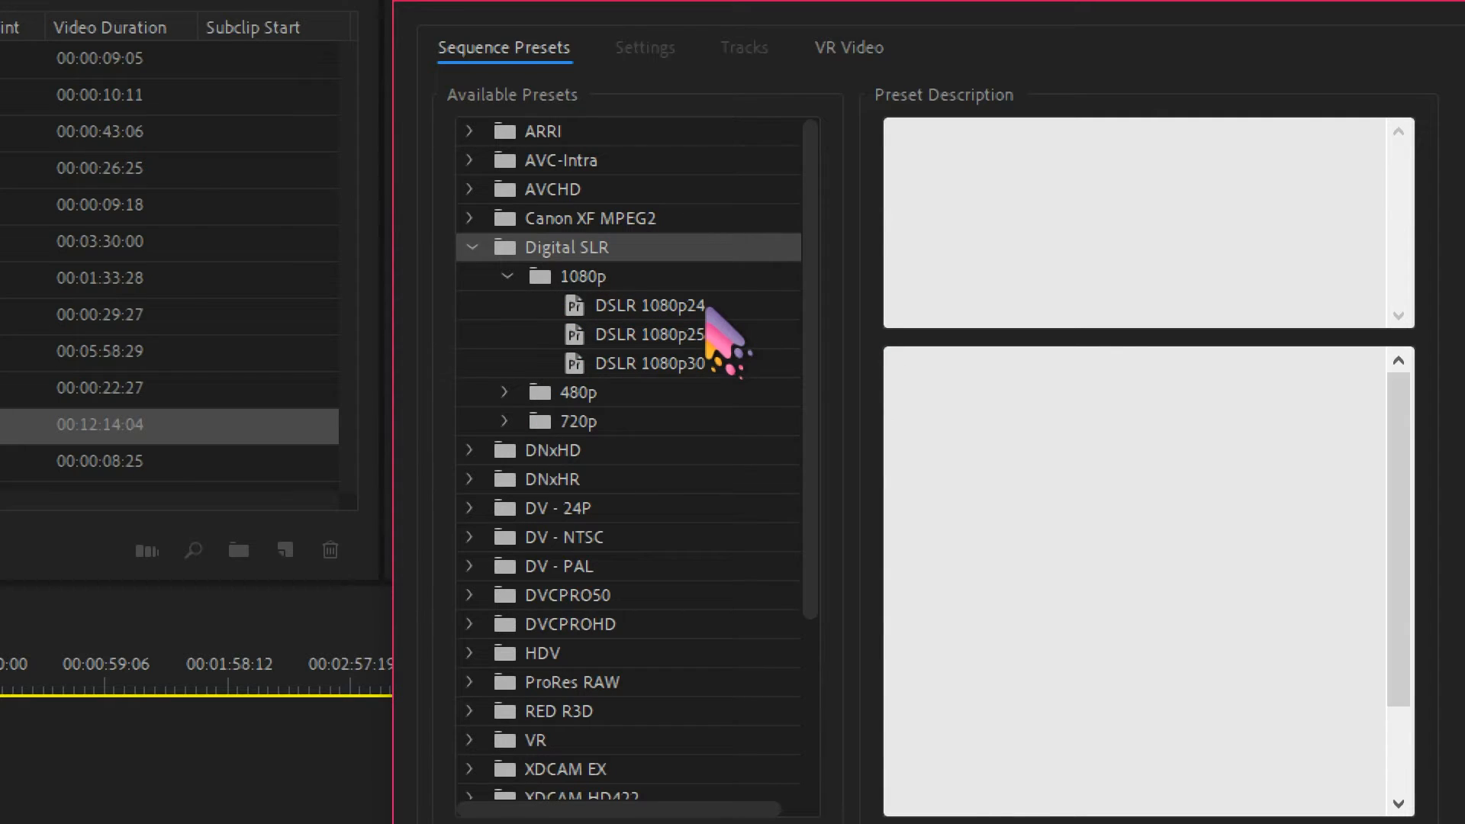
left_click(724, 336)
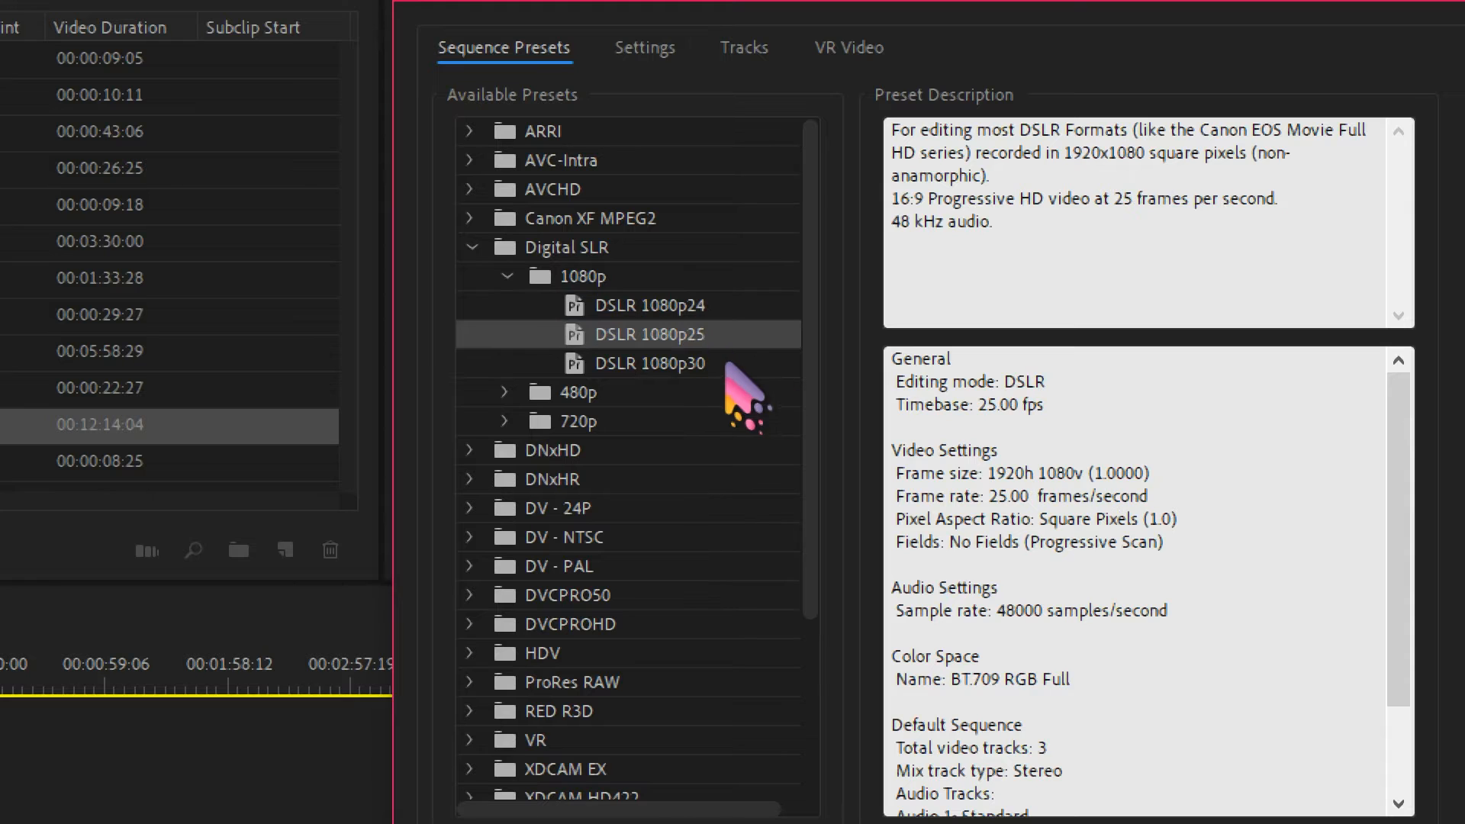
left_click(718, 367)
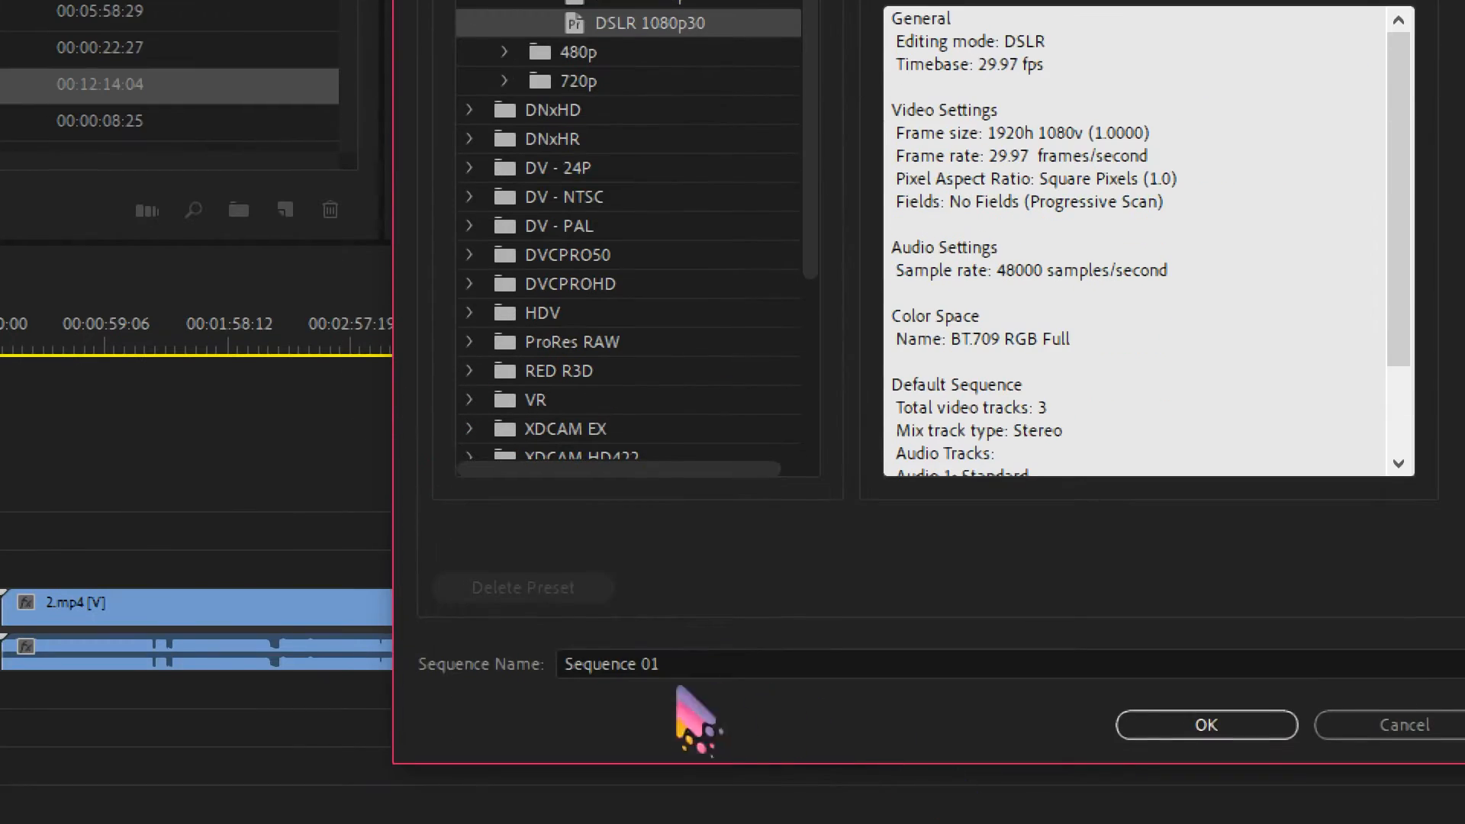
Examine the new sequence's name and its horizontal and vertical frame size settings.
left_click_drag(670, 666, 579, 679)
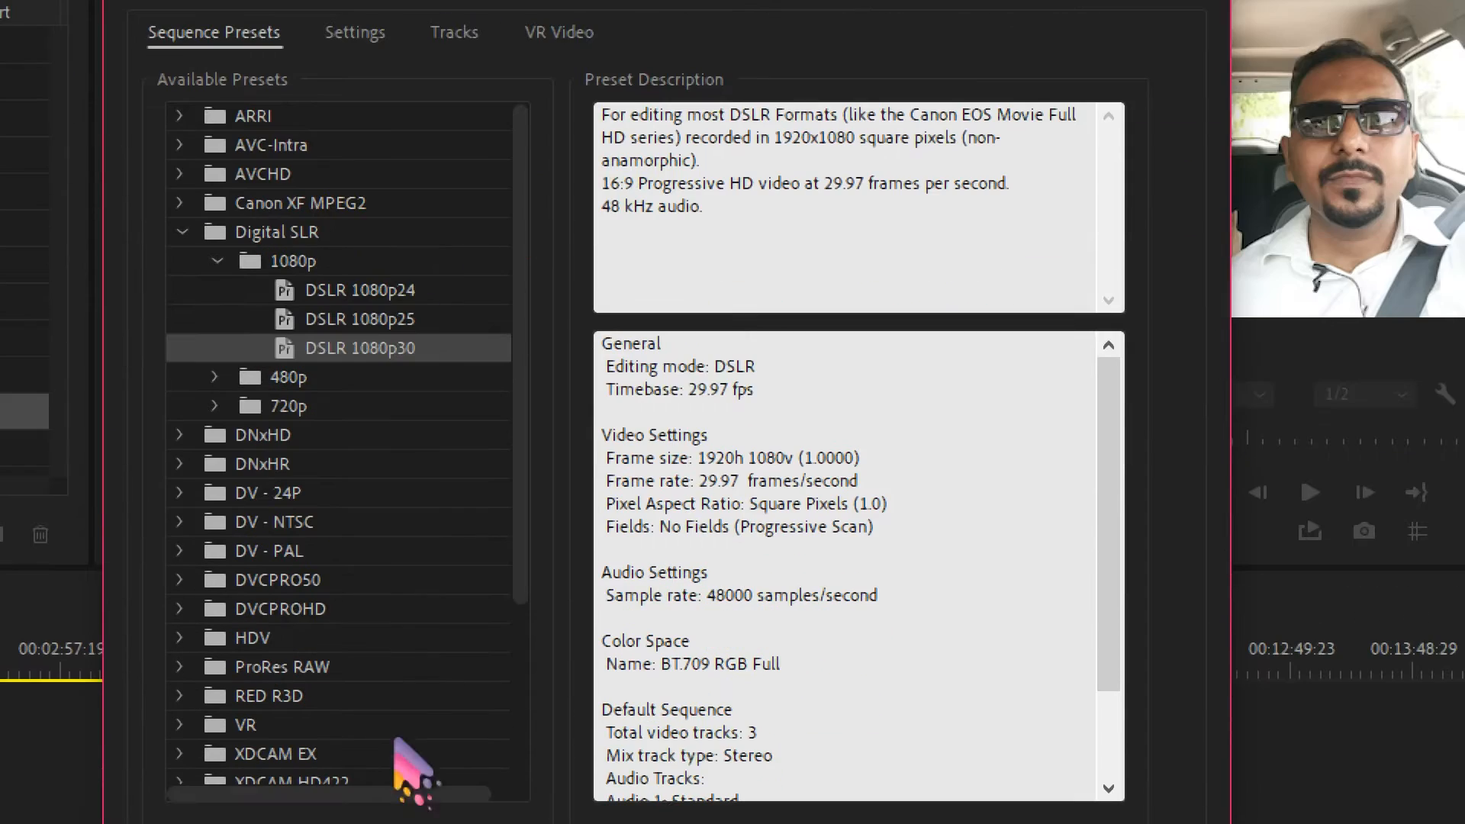
left_click(353, 34)
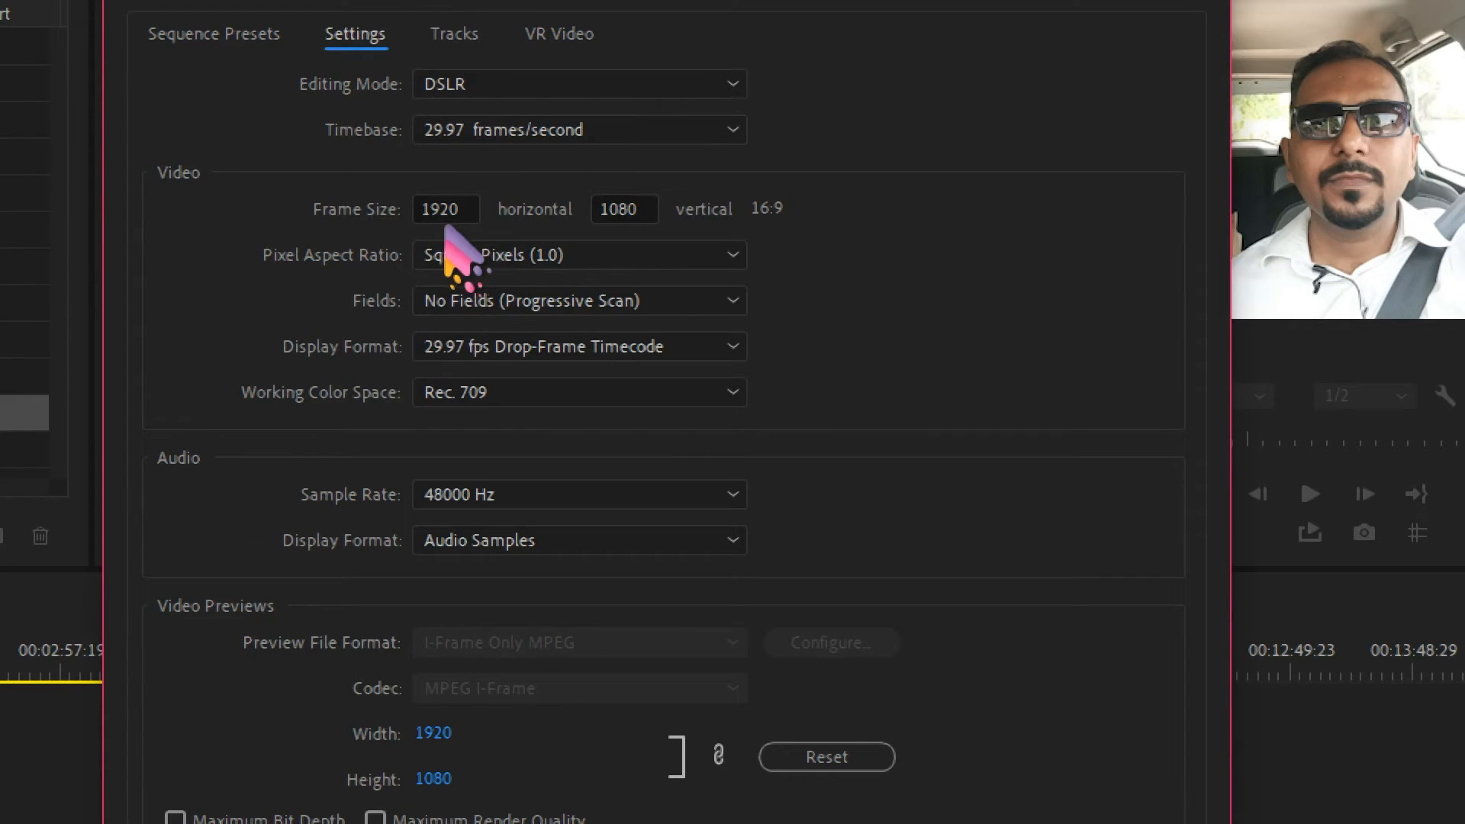
left_click(467, 208)
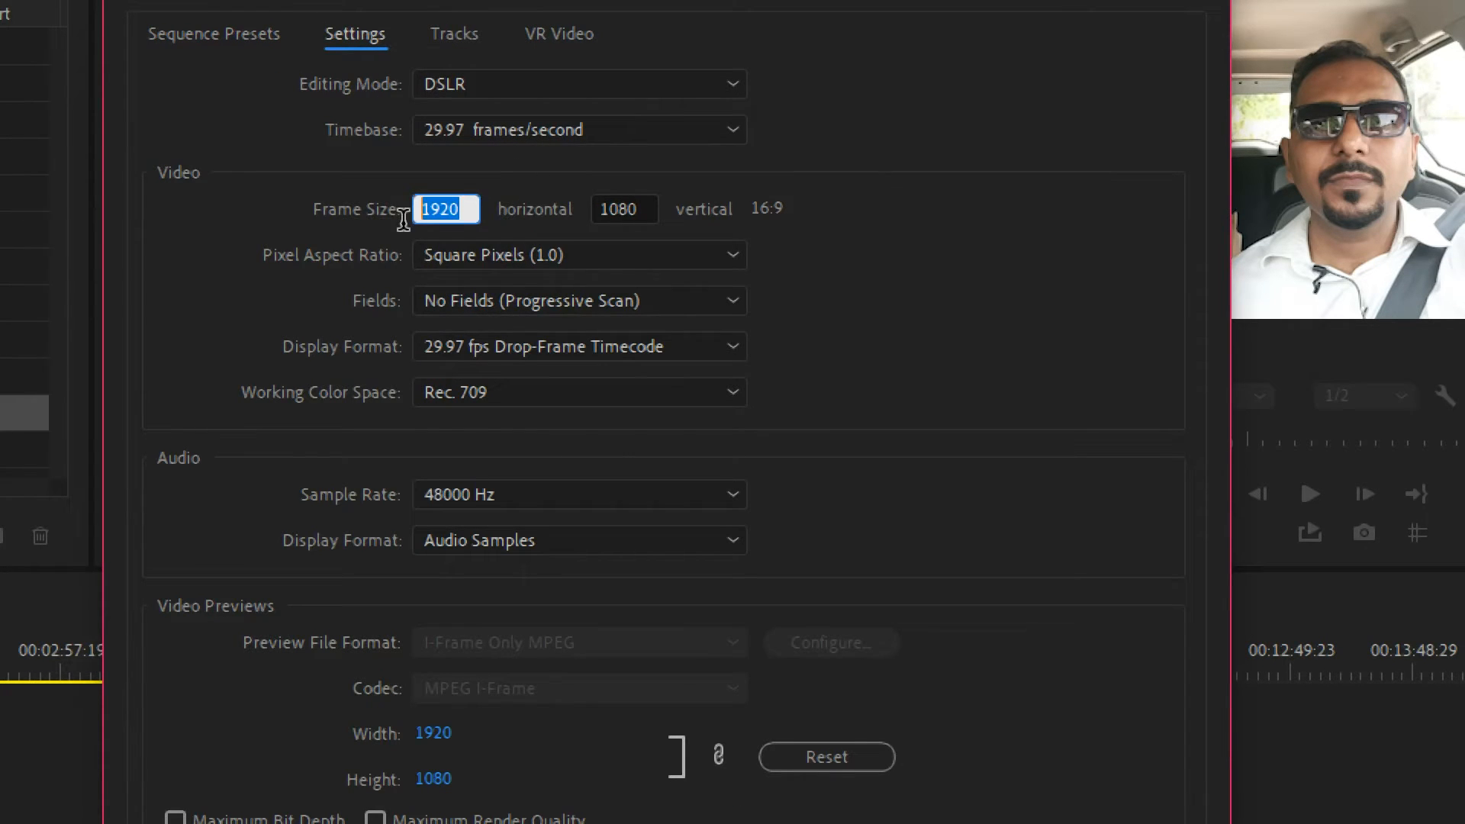
left_click(647, 200)
left_click(466, 197)
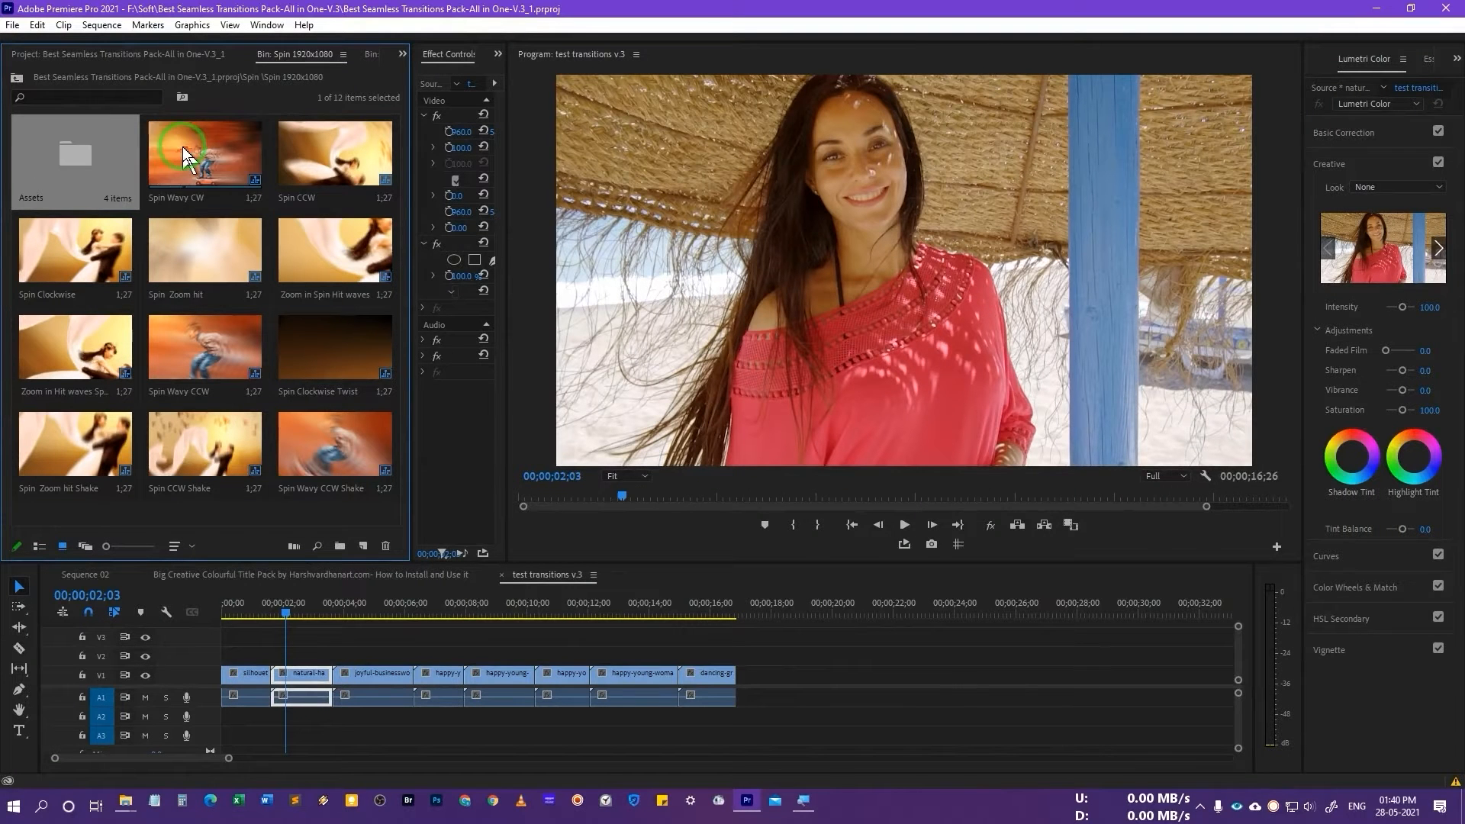
Place the Spin Wavy CW transition above the cut between the first two clips and preview it.
mouse_move(183, 153)
left_mouse_down()
mouse_move(196, 147)
mouse_move(354, 549)
mouse_move(271, 666)
left_mouse_up()
left_click(243, 609)
key("space")
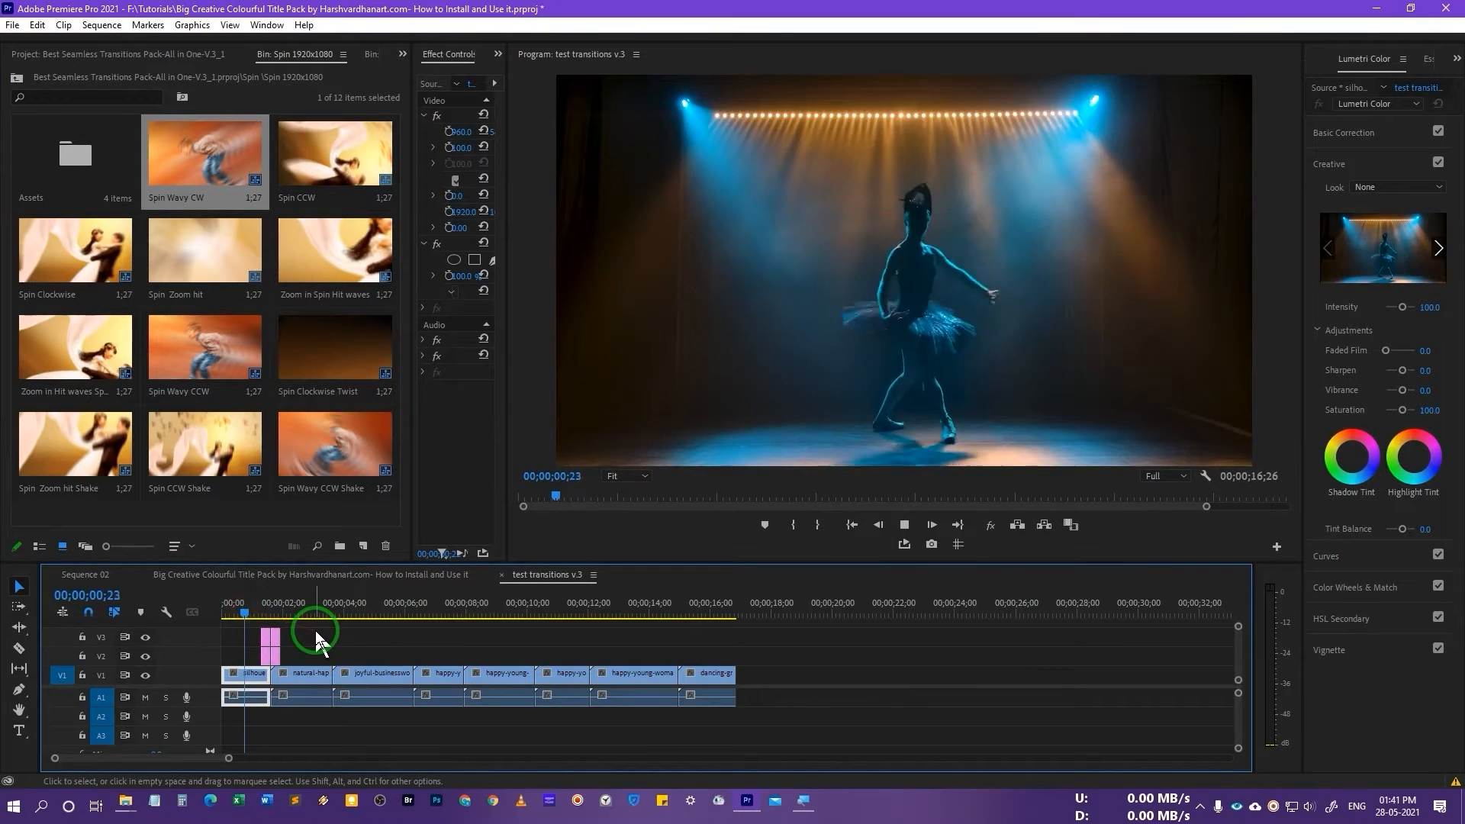
key("space")
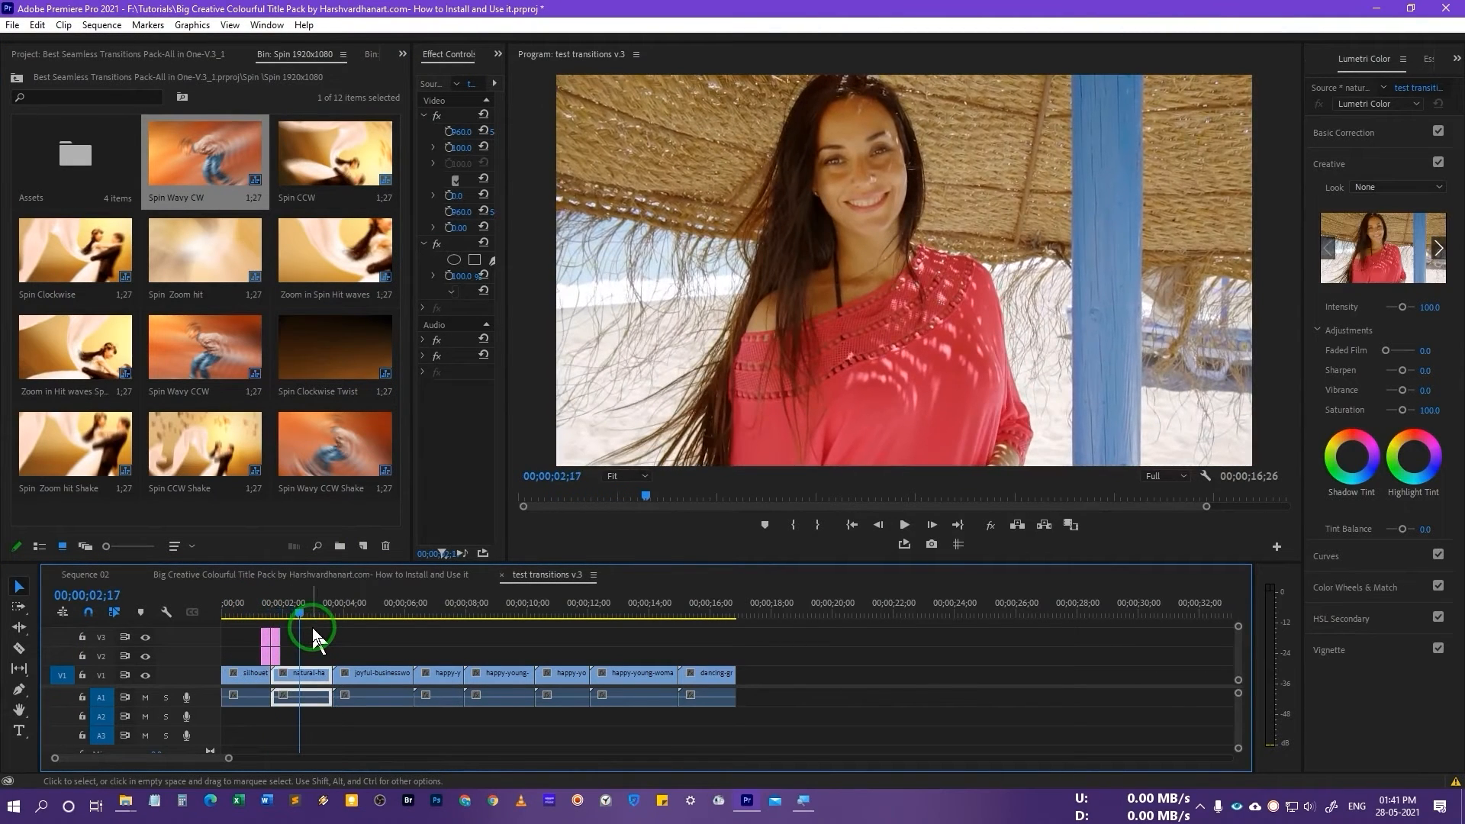
Place the Spin Wavy CCW Shake transition above the first cut in the test transitions sequence and preview it.
left_click(312, 638)
mouse_move(318, 451)
left_mouse_down()
mouse_move(262, 615)
mouse_move(274, 650)
left_mouse_up()
left_click(244, 612)
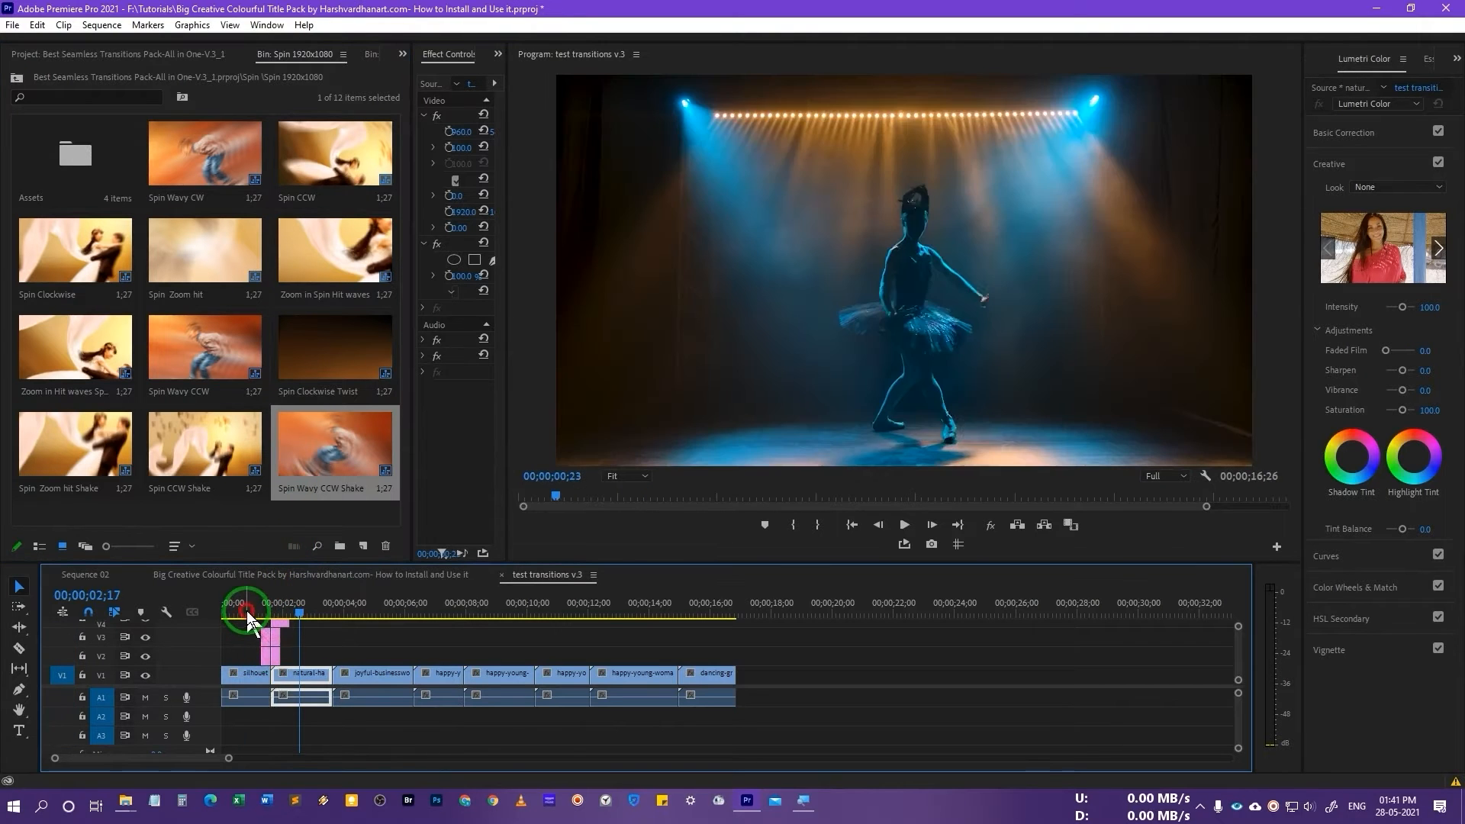
key("space")
key("space")
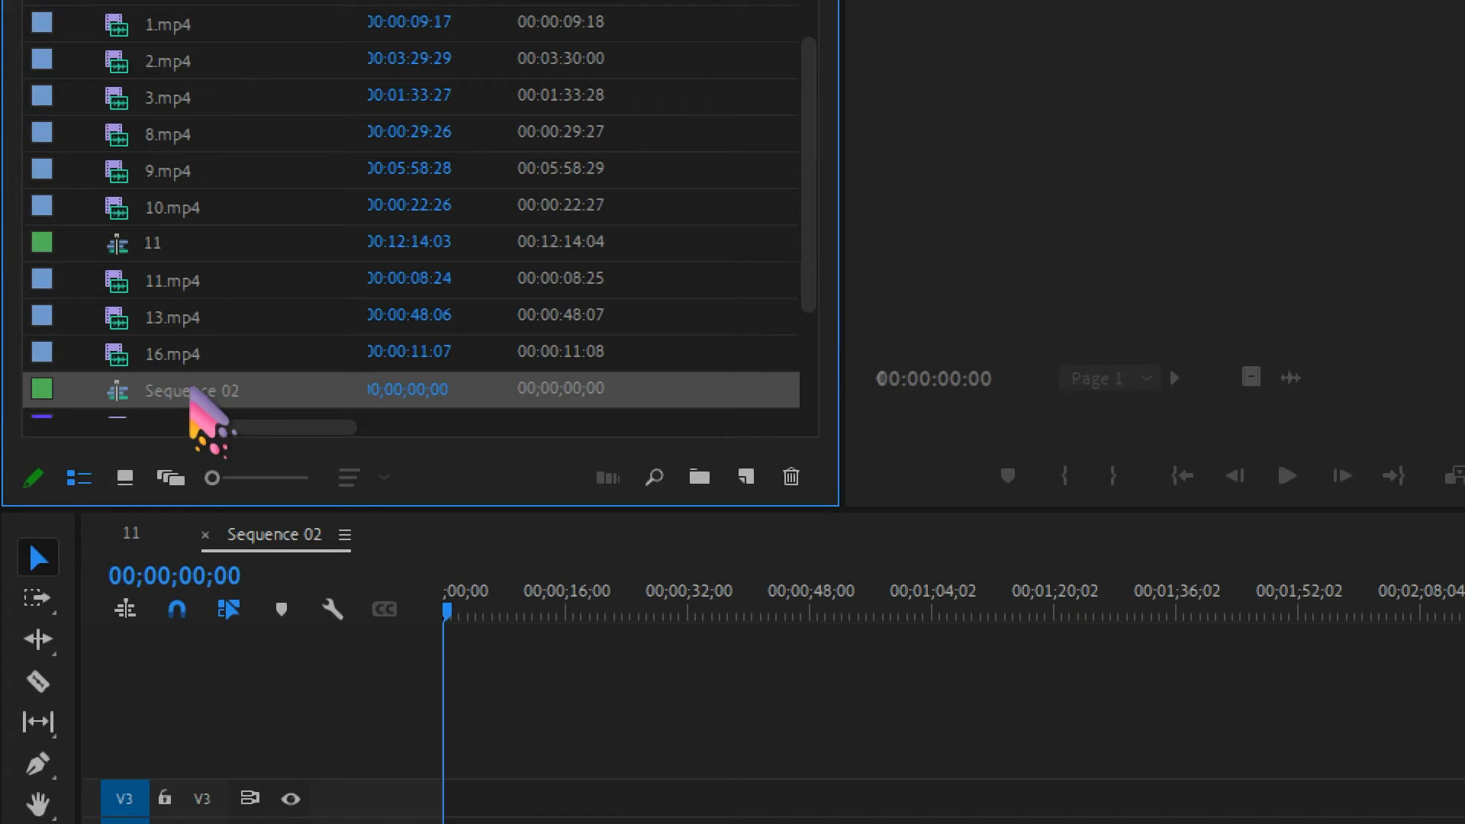
Rename Sequence 02 in the bin as "your project".
right_click(189, 389)
left_click(183, 389)
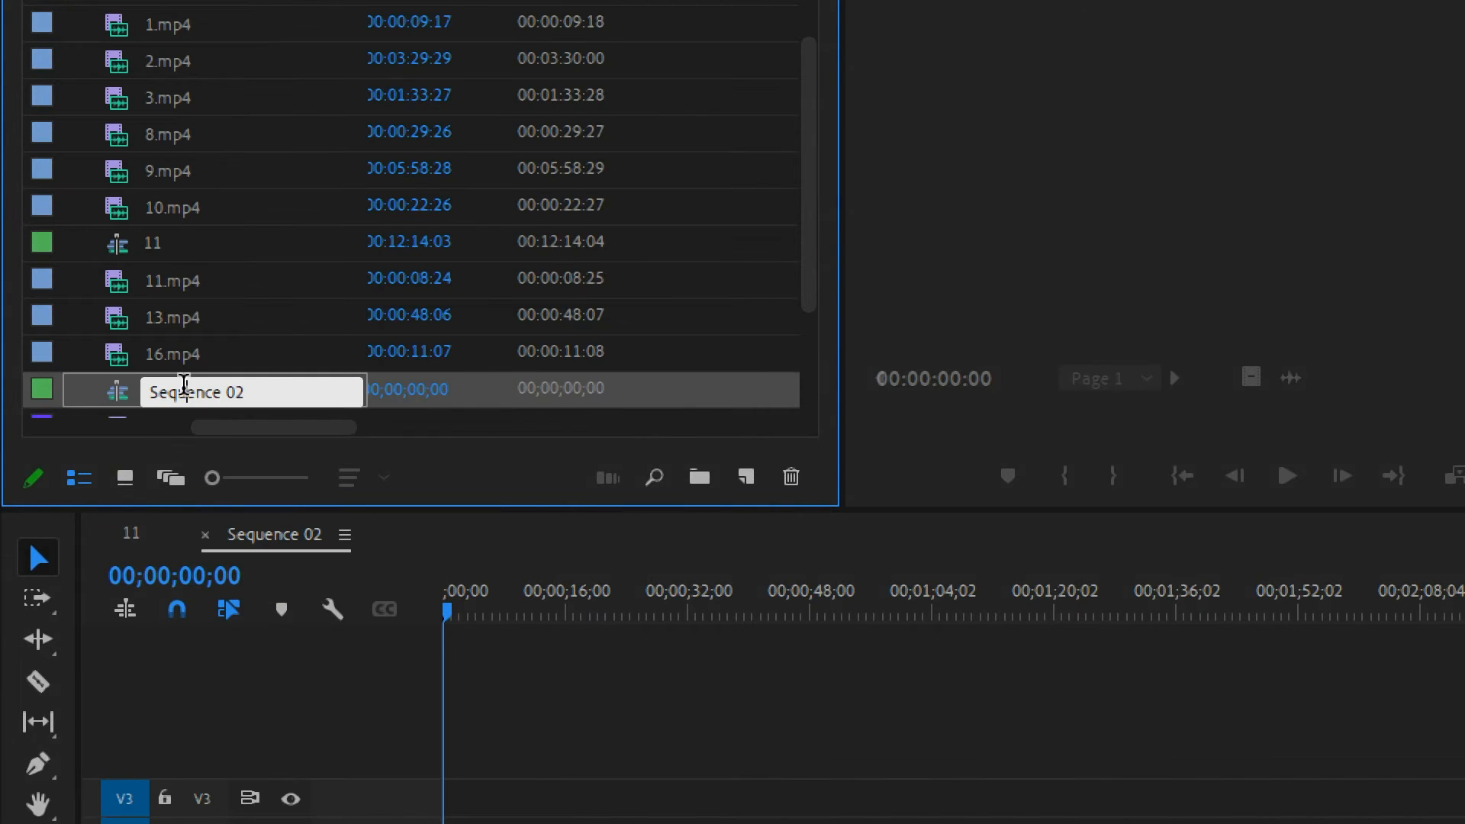
left_click_drag(278, 389, 151, 393)
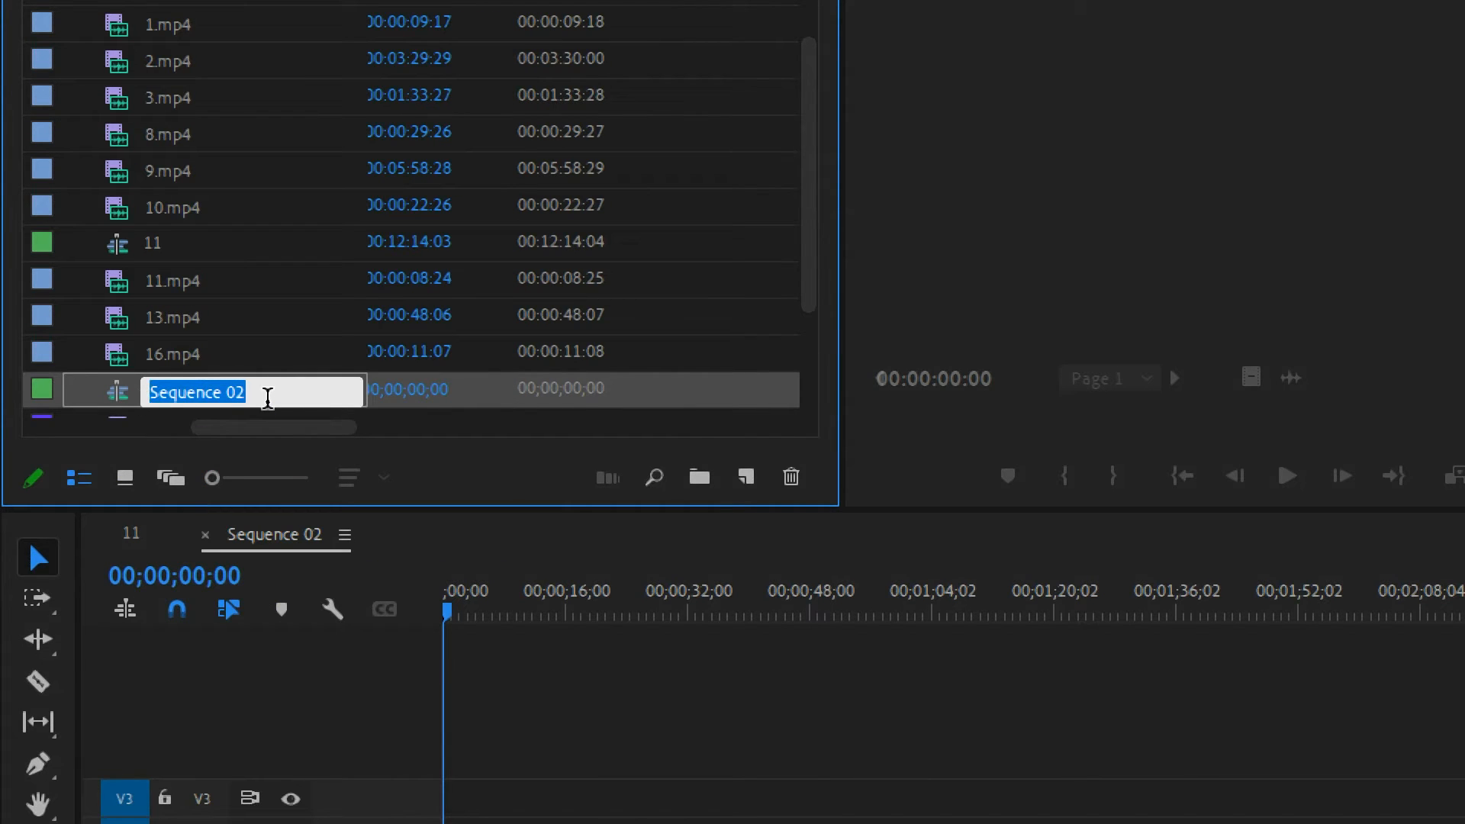
type("your pr")
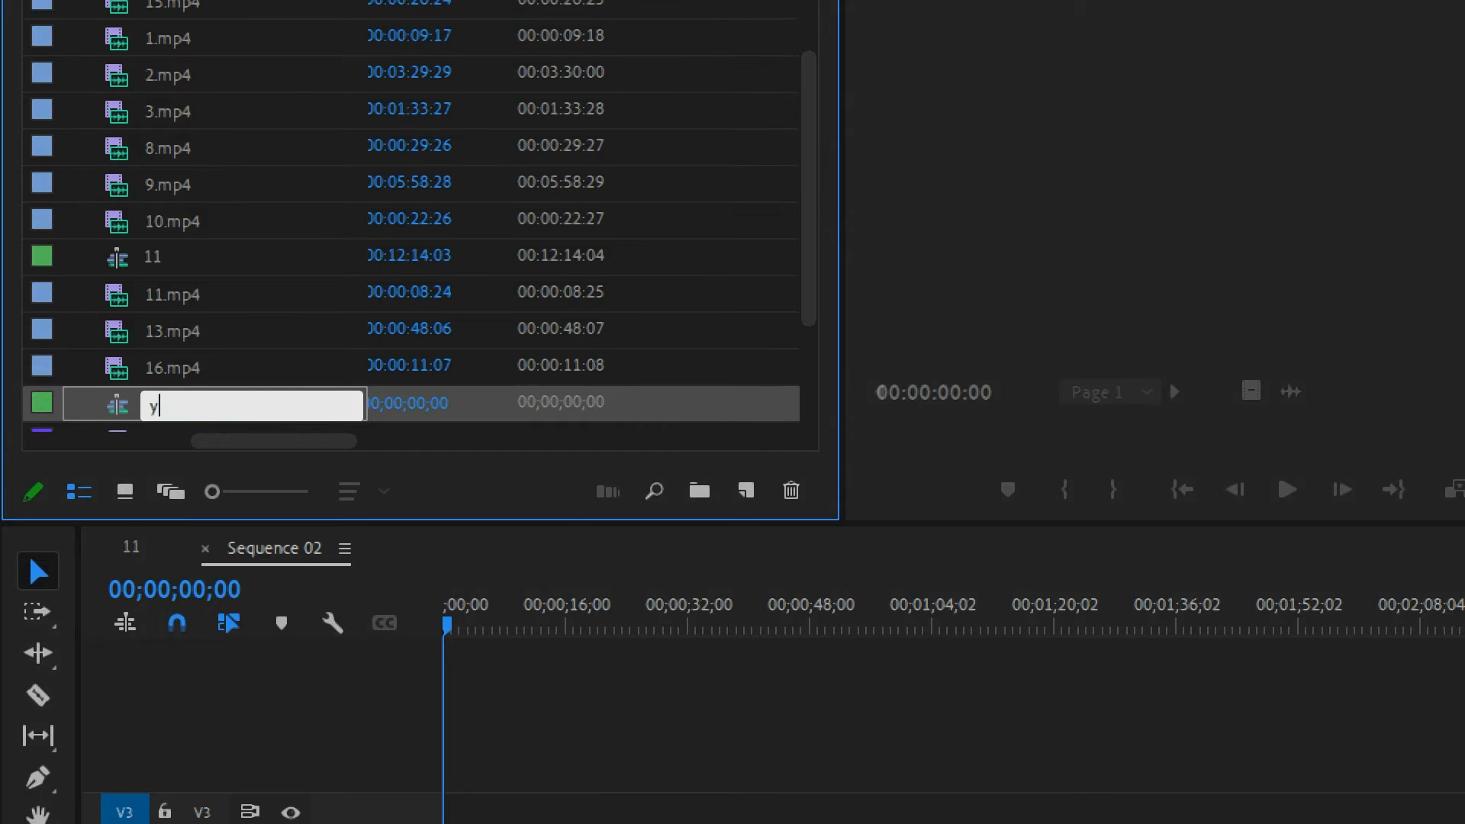
type("oject")
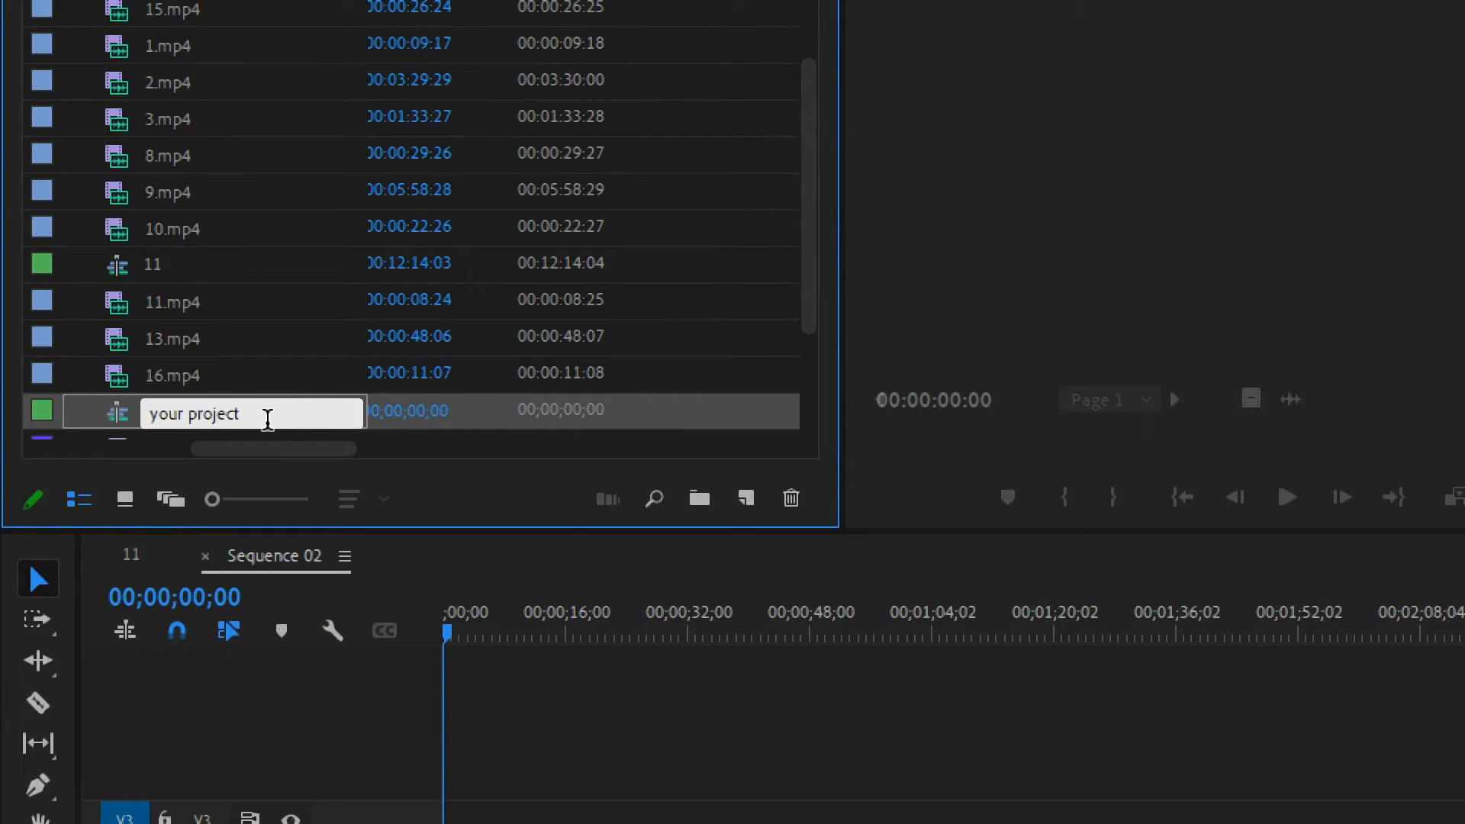
key("Tab")
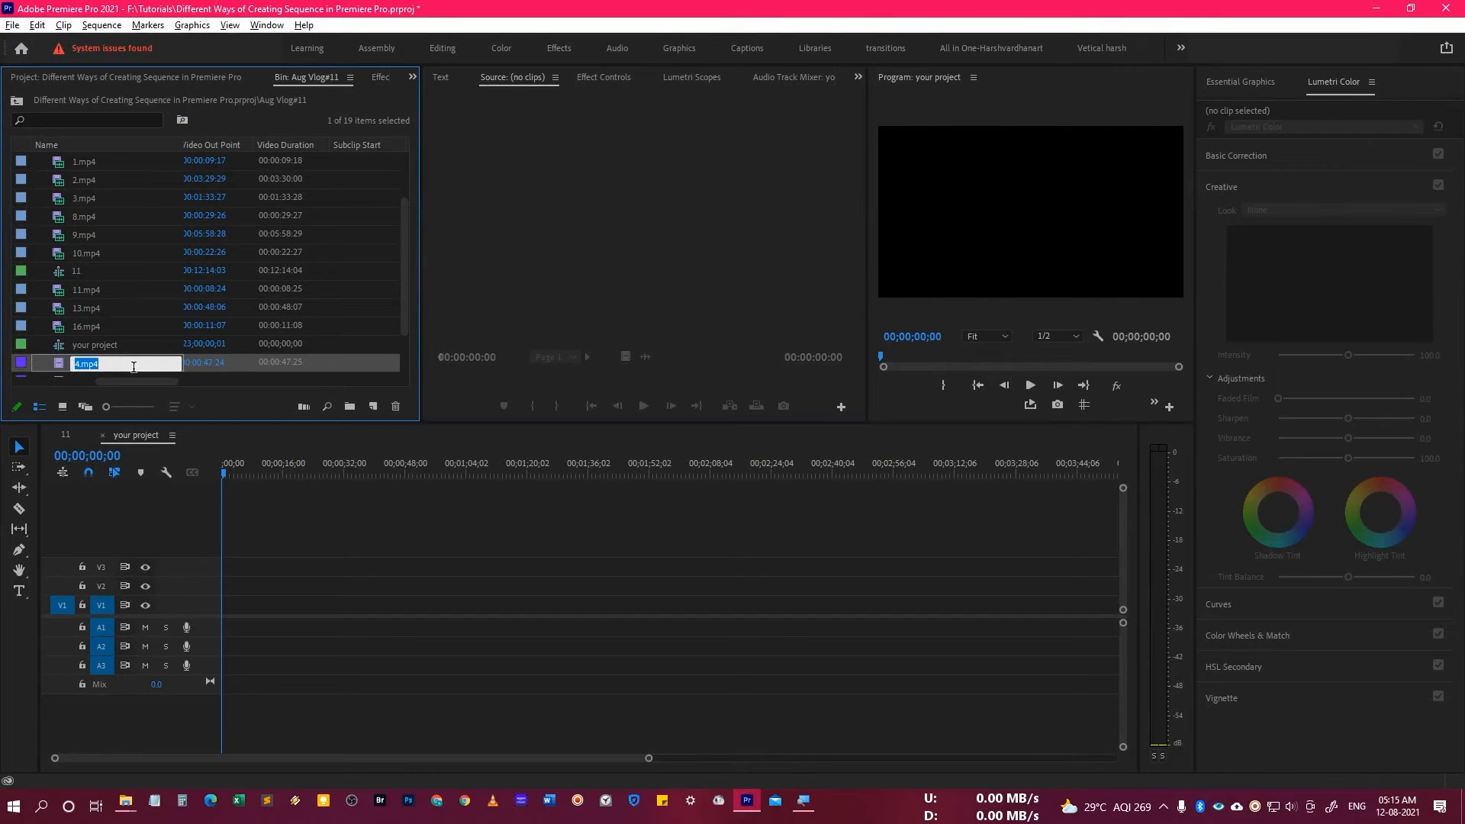
Examine the timebase options and the horizontal and vertical frame size in the sequence settings of "your project".
left_click(100, 348)
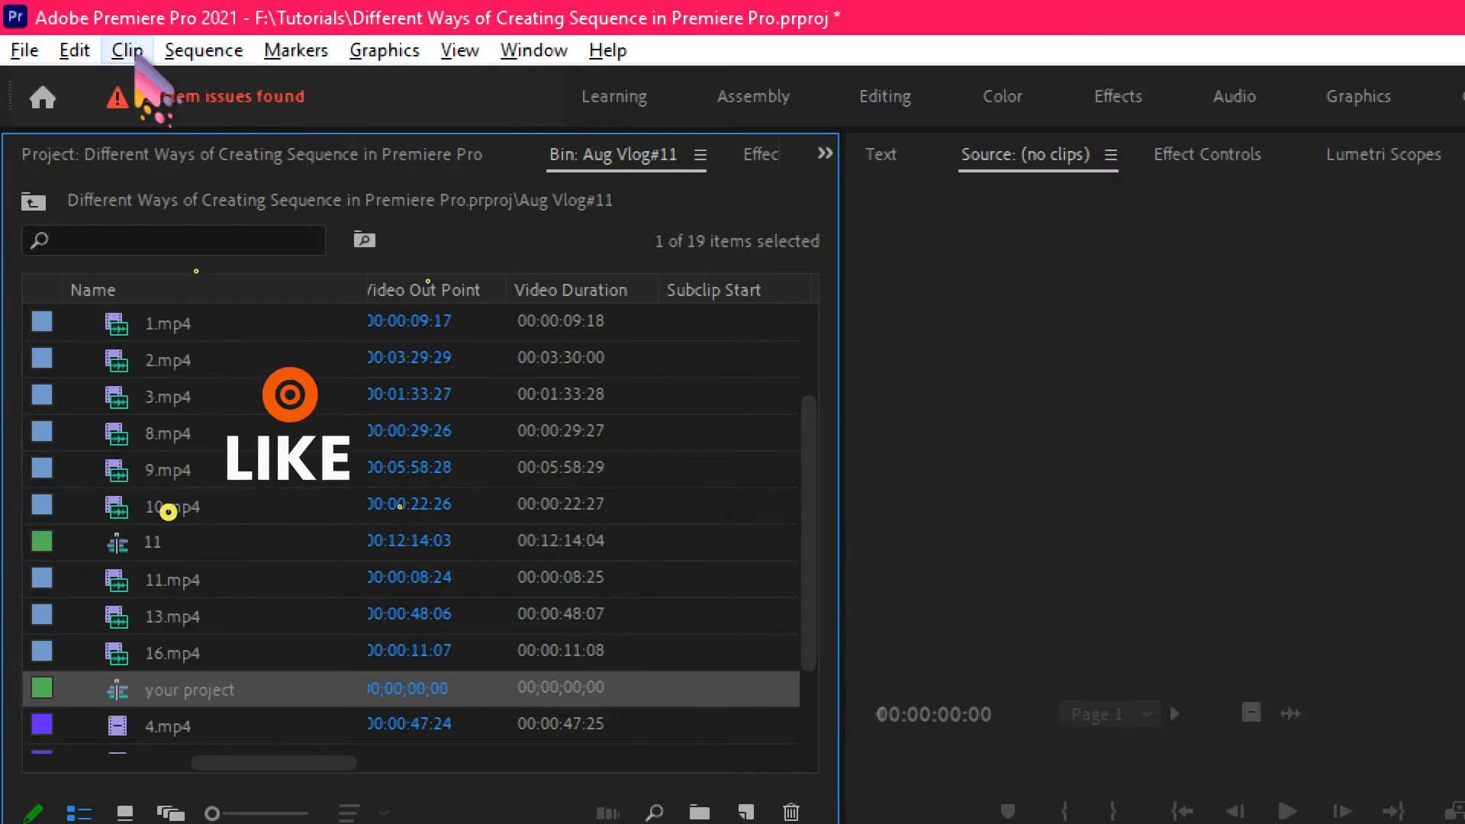
left_click(102, 26)
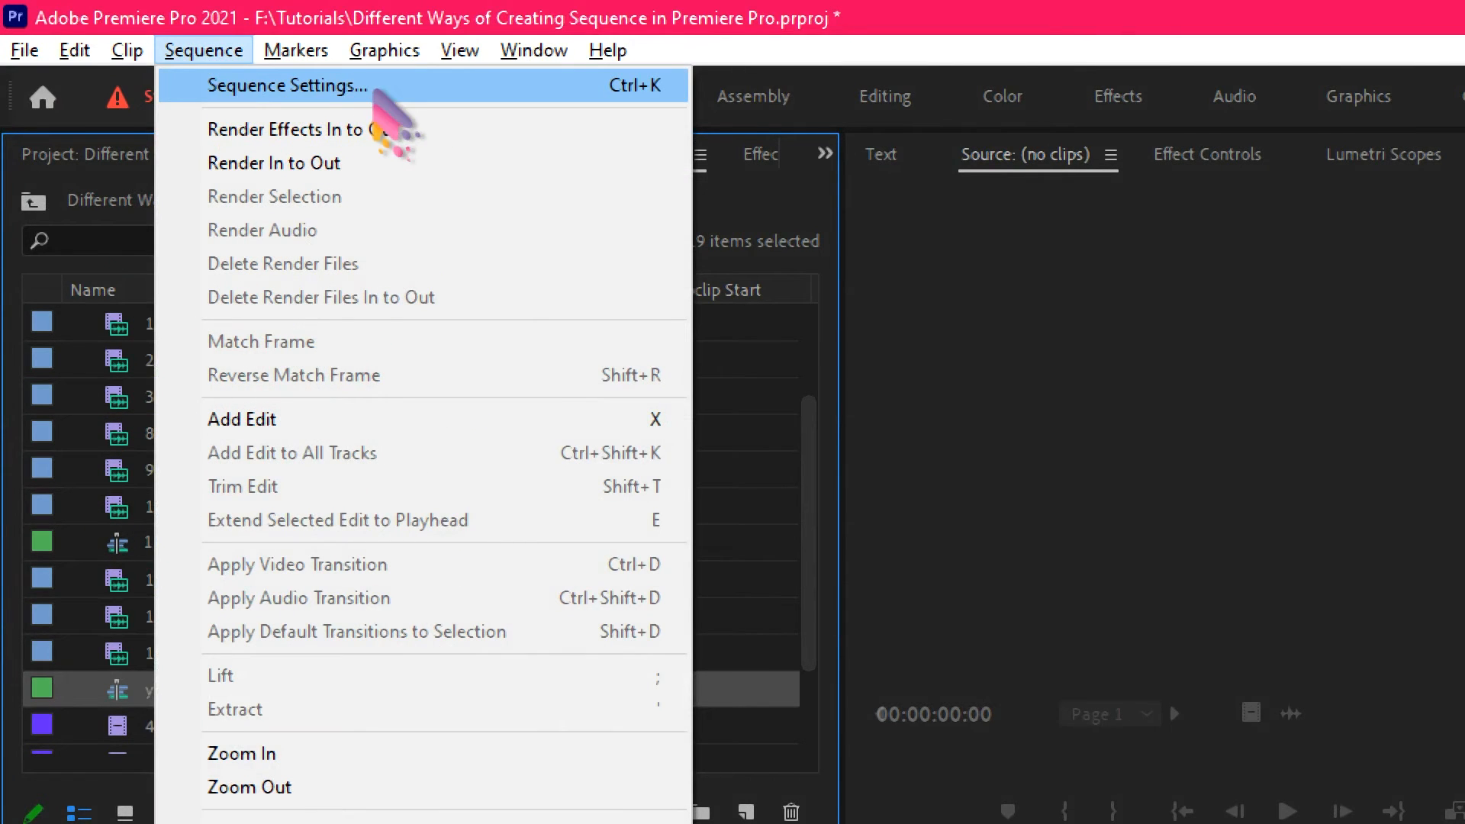
left_click(383, 92)
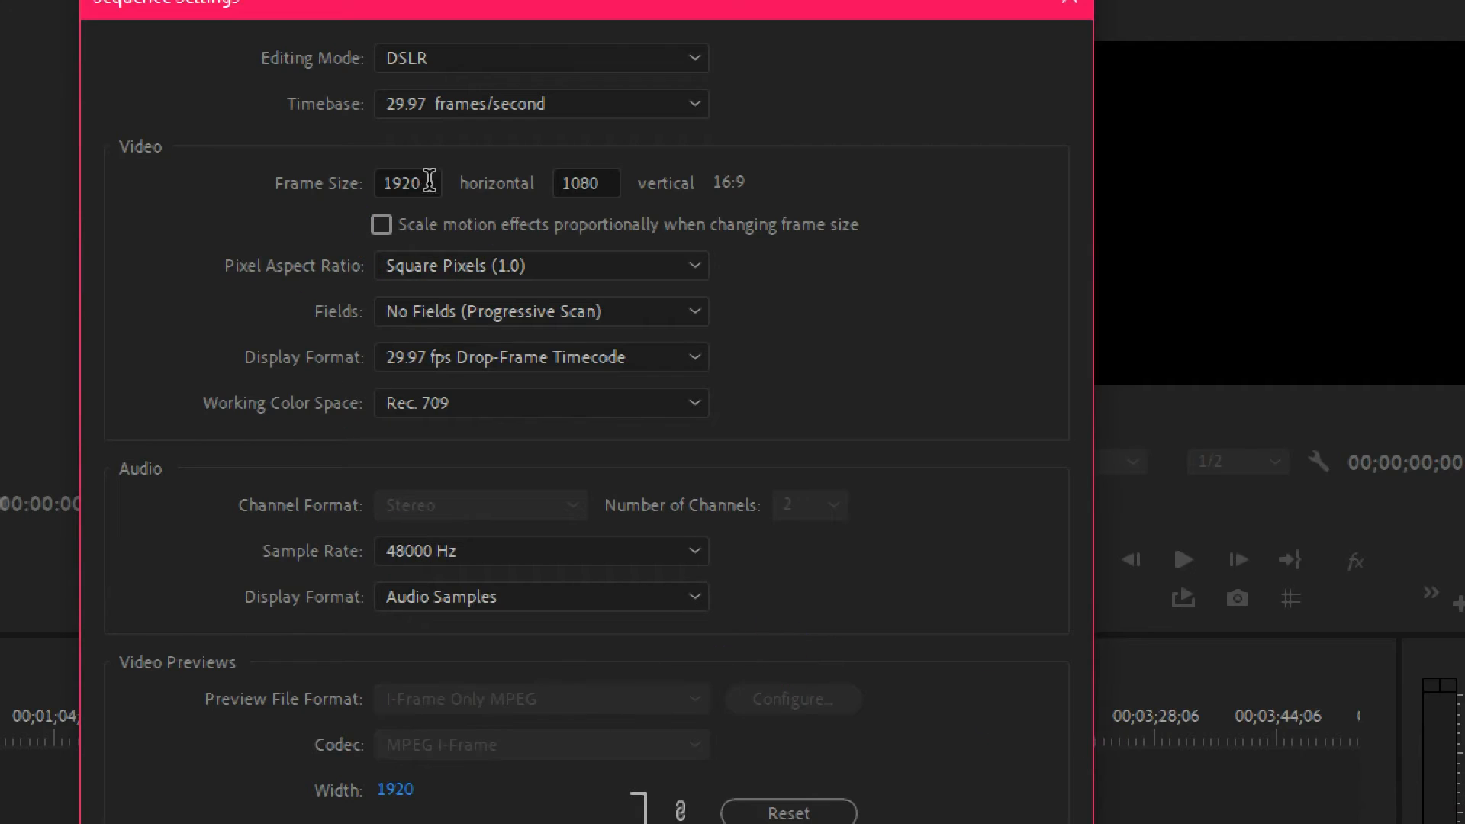
left_click(596, 103)
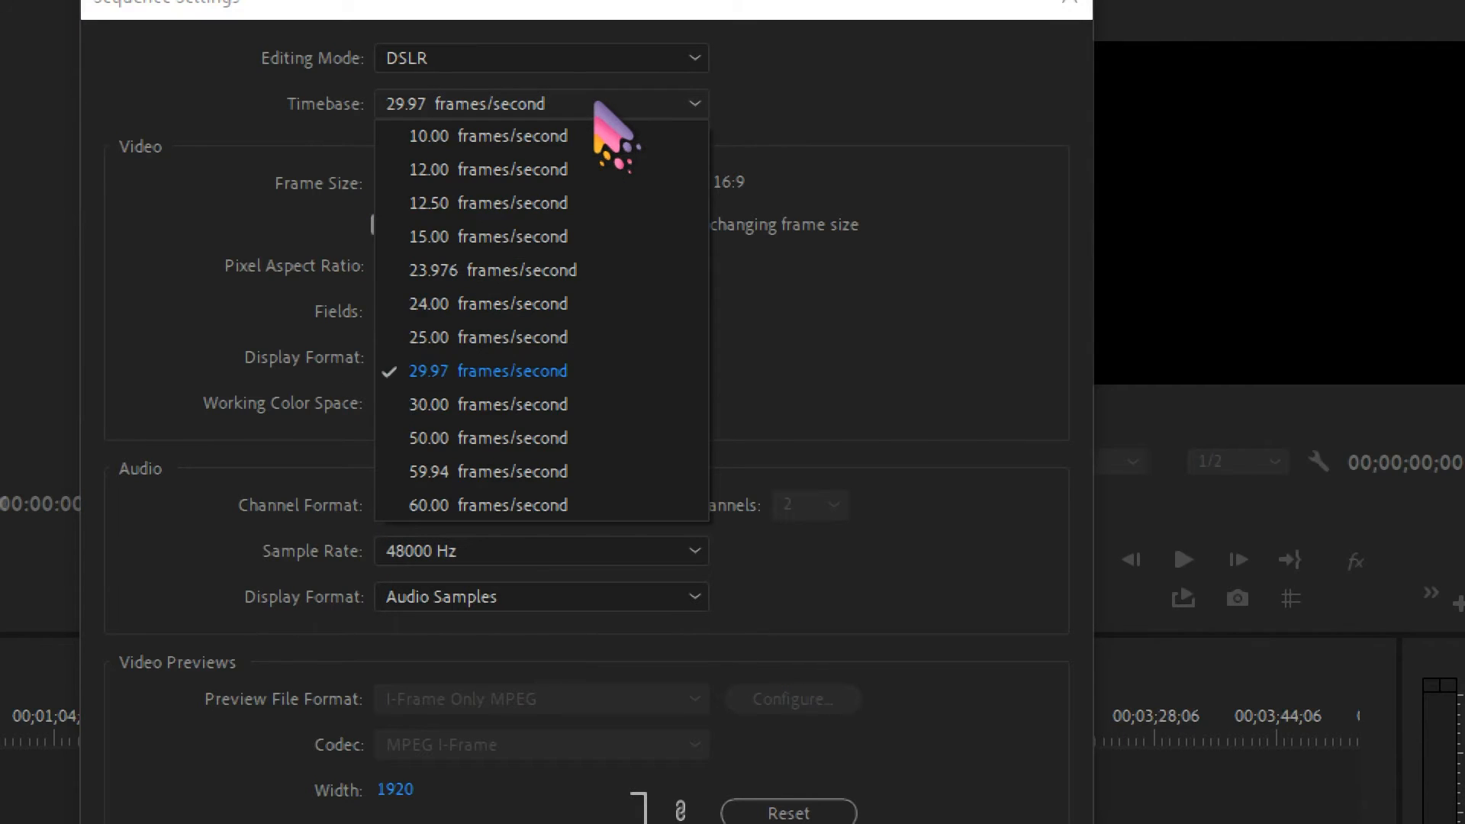
left_click(861, 319)
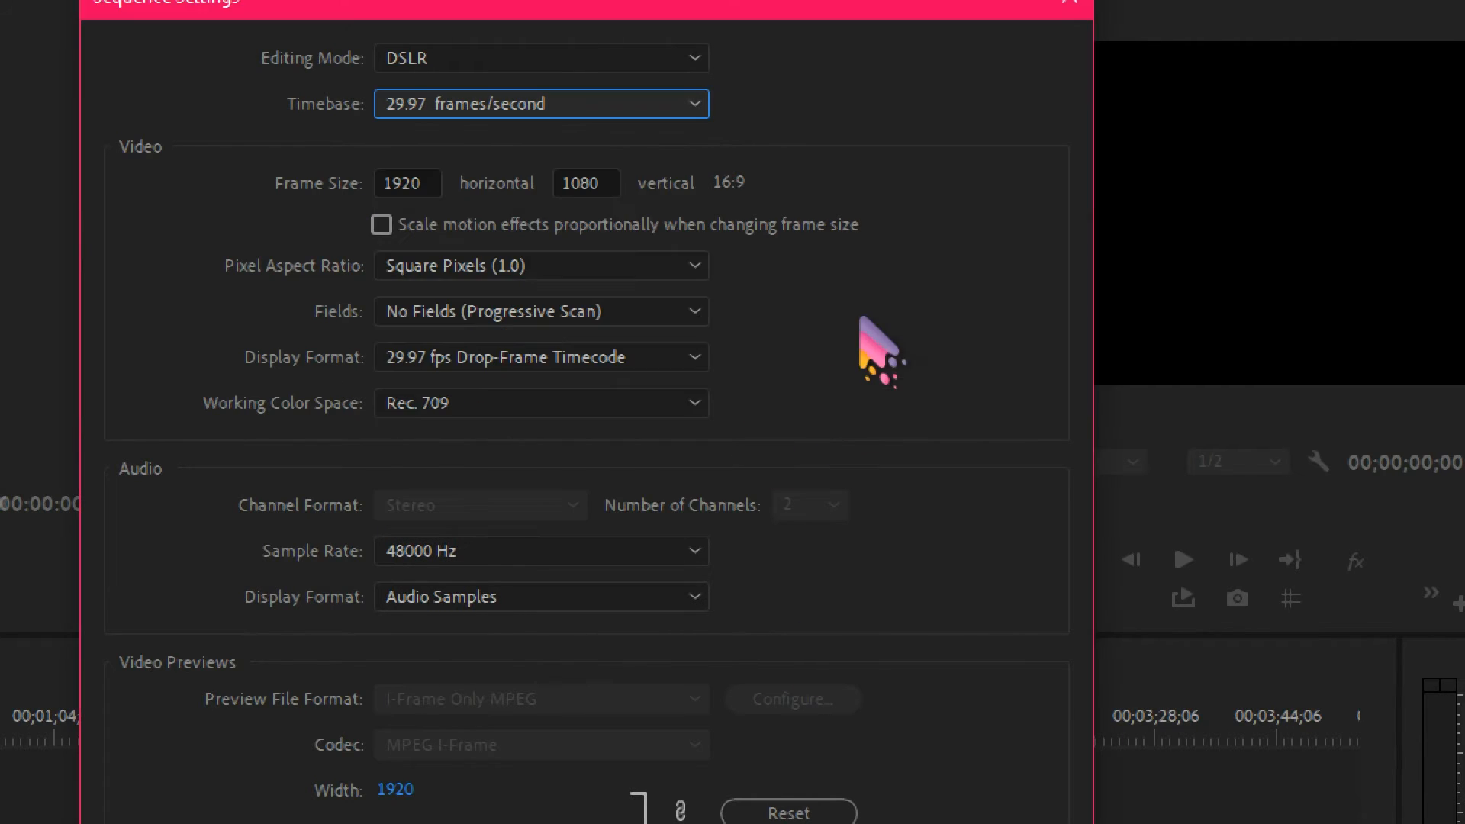
left_click(433, 181)
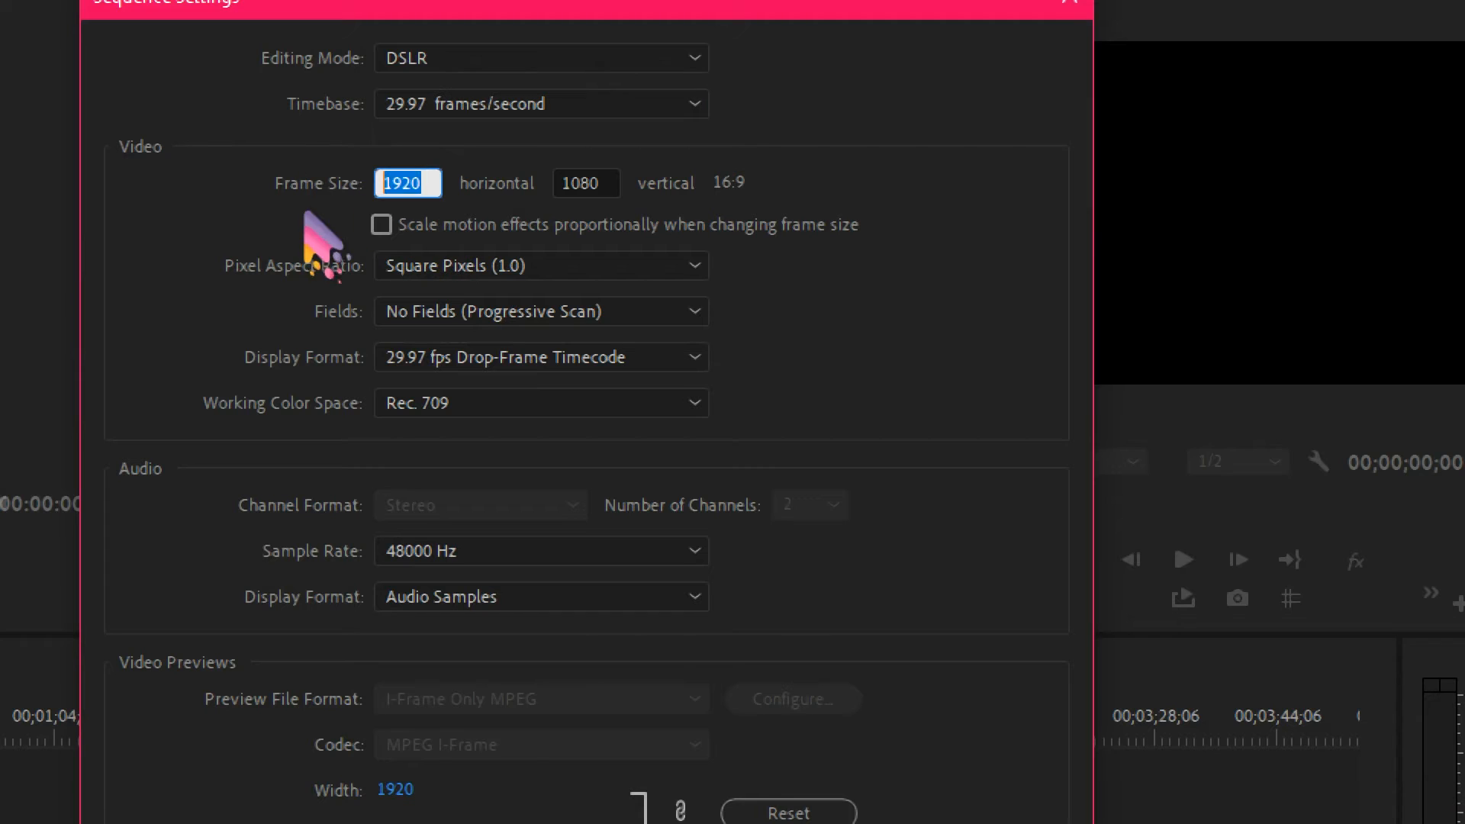
left_click(602, 180)
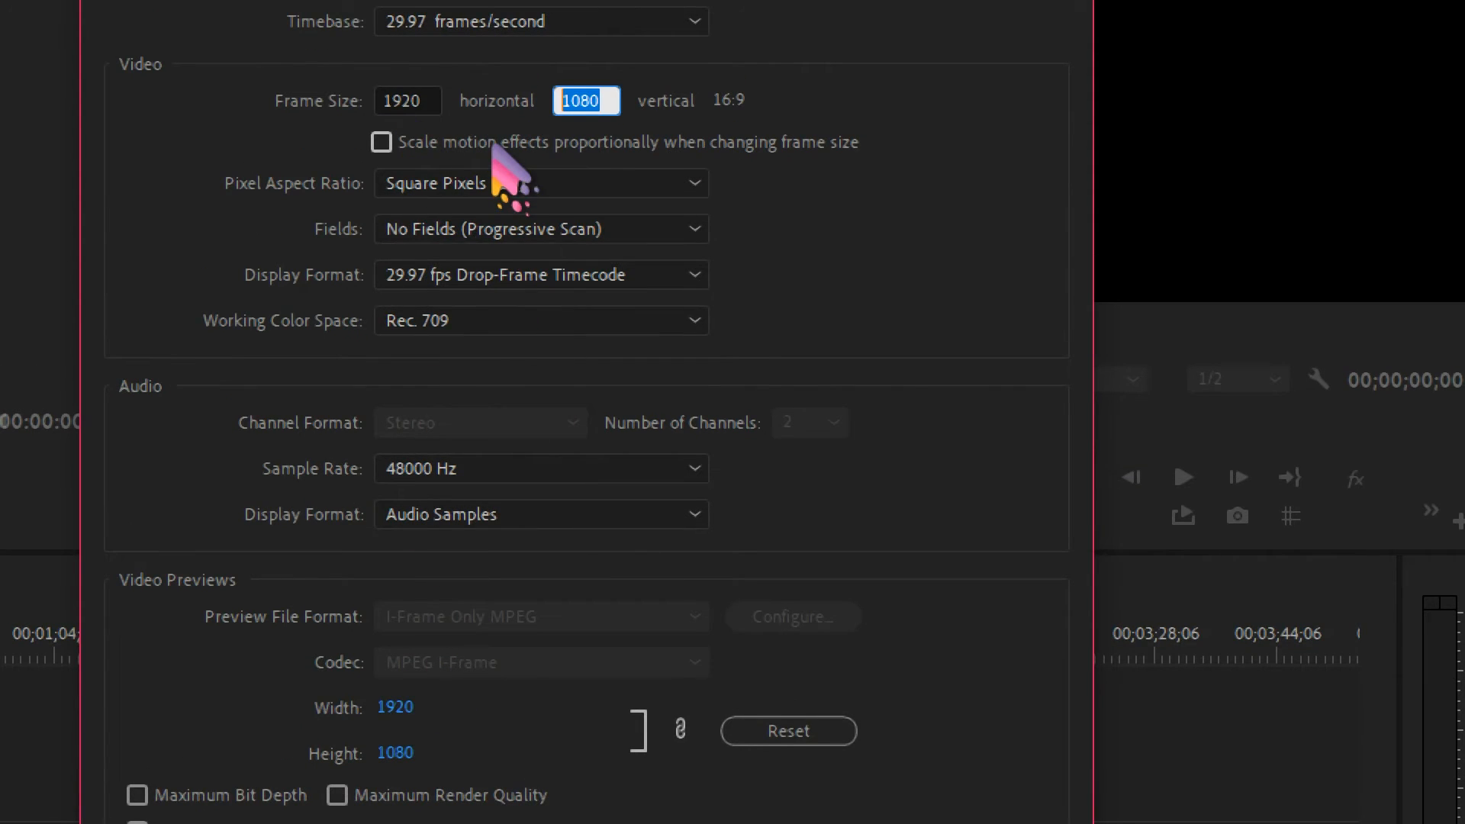
left_click(786, 643)
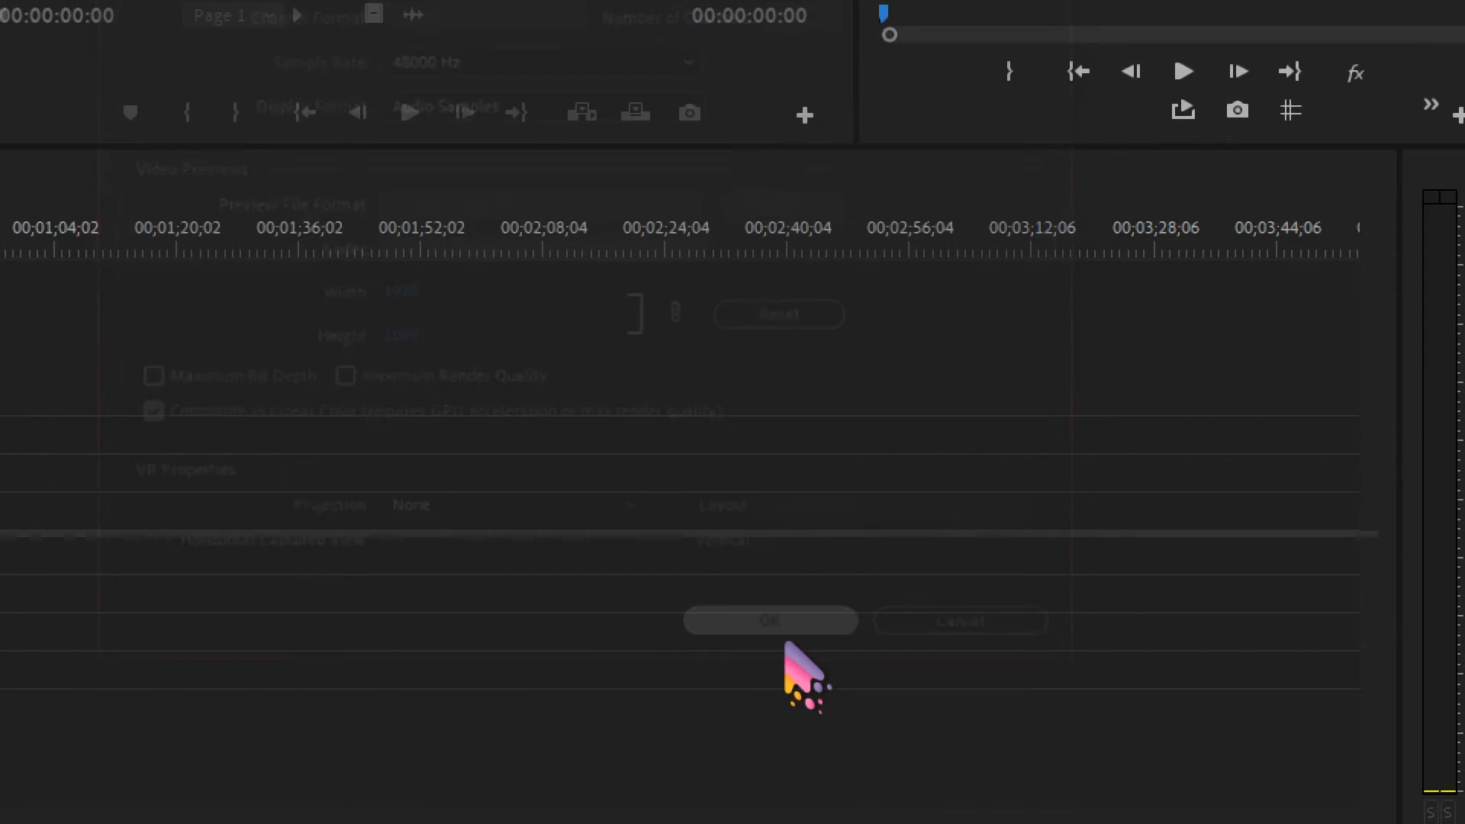
Place 16.mp4, 11.mp4 and 13.mp4 at the start of the "your project" sequence, keeping its existing settings, and scrub through the timeline.
left_click(88, 326)
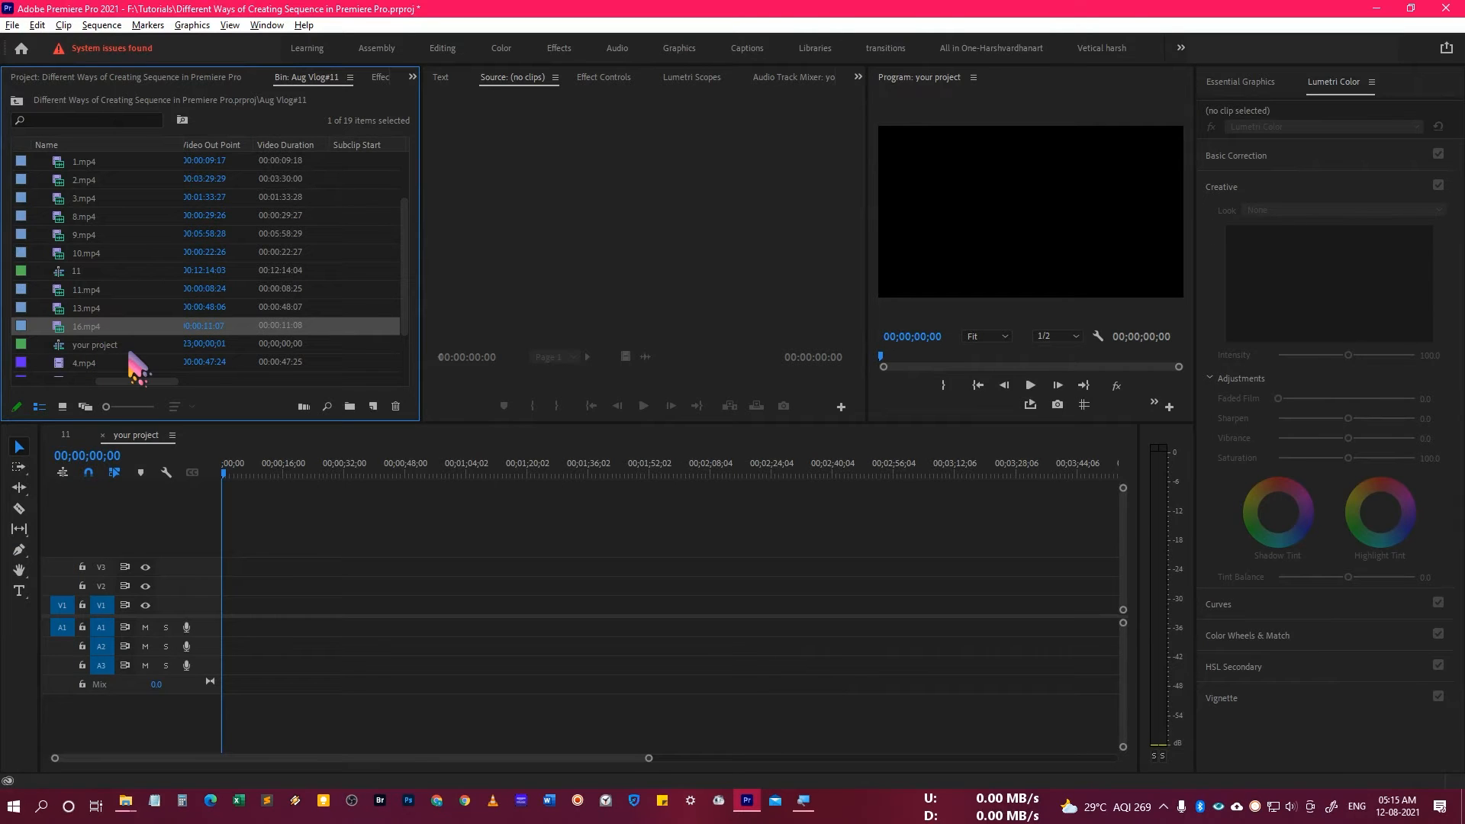
left_click(91, 293, "shift")
left_click_drag(171, 427, 235, 628)
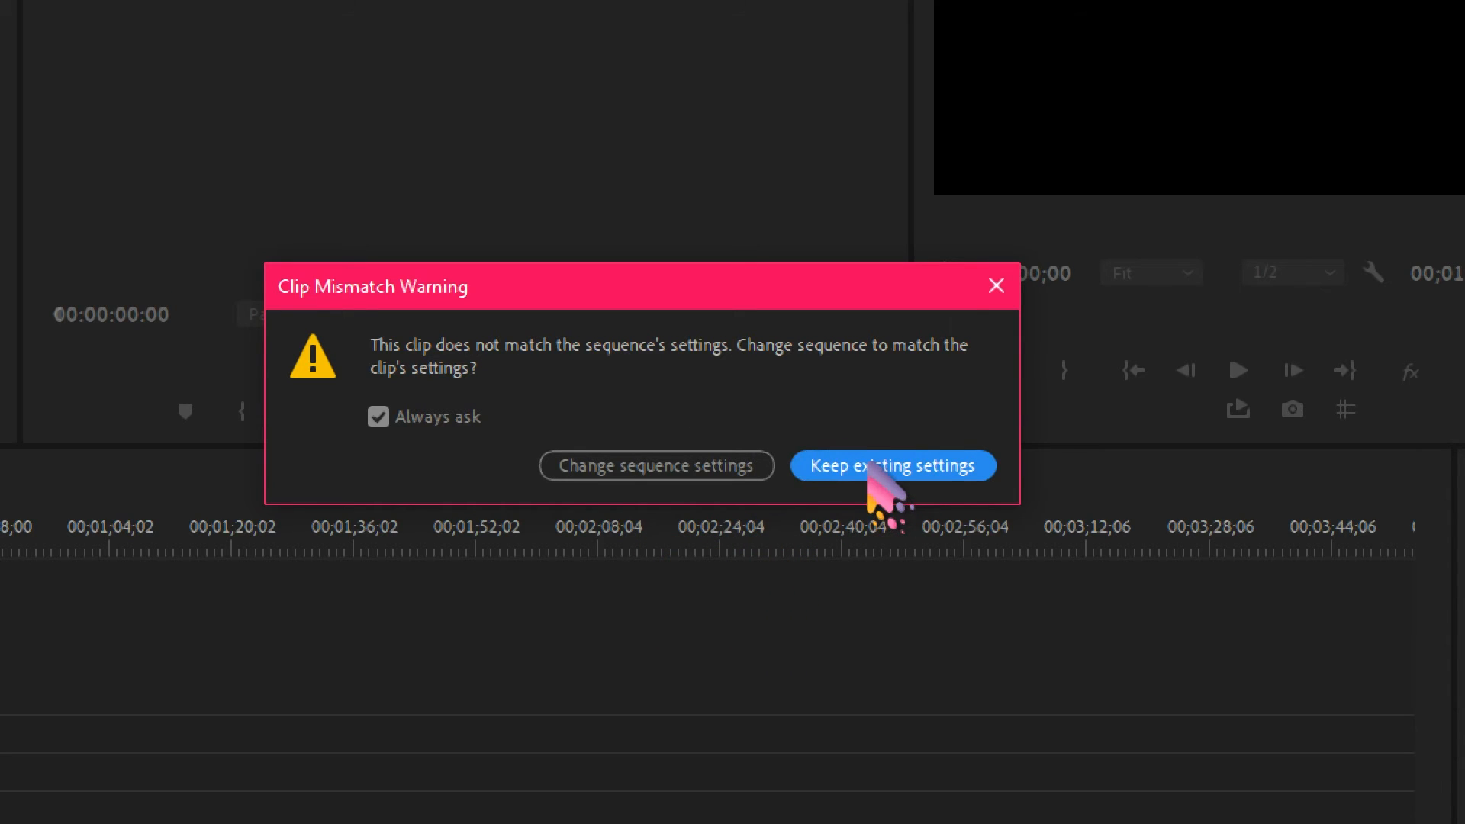
left_click(869, 470)
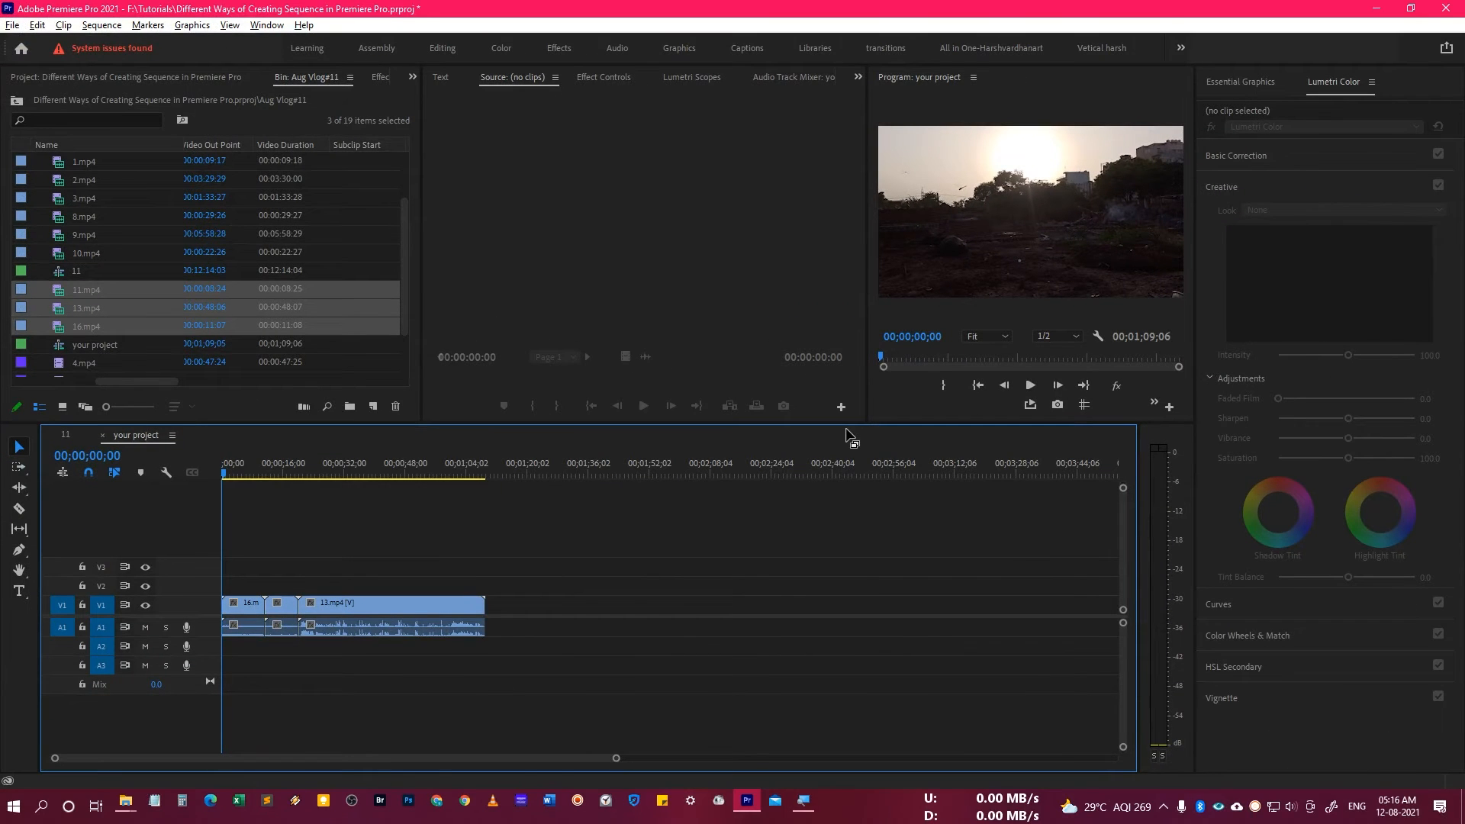
left_click_drag(239, 475, 396, 474)
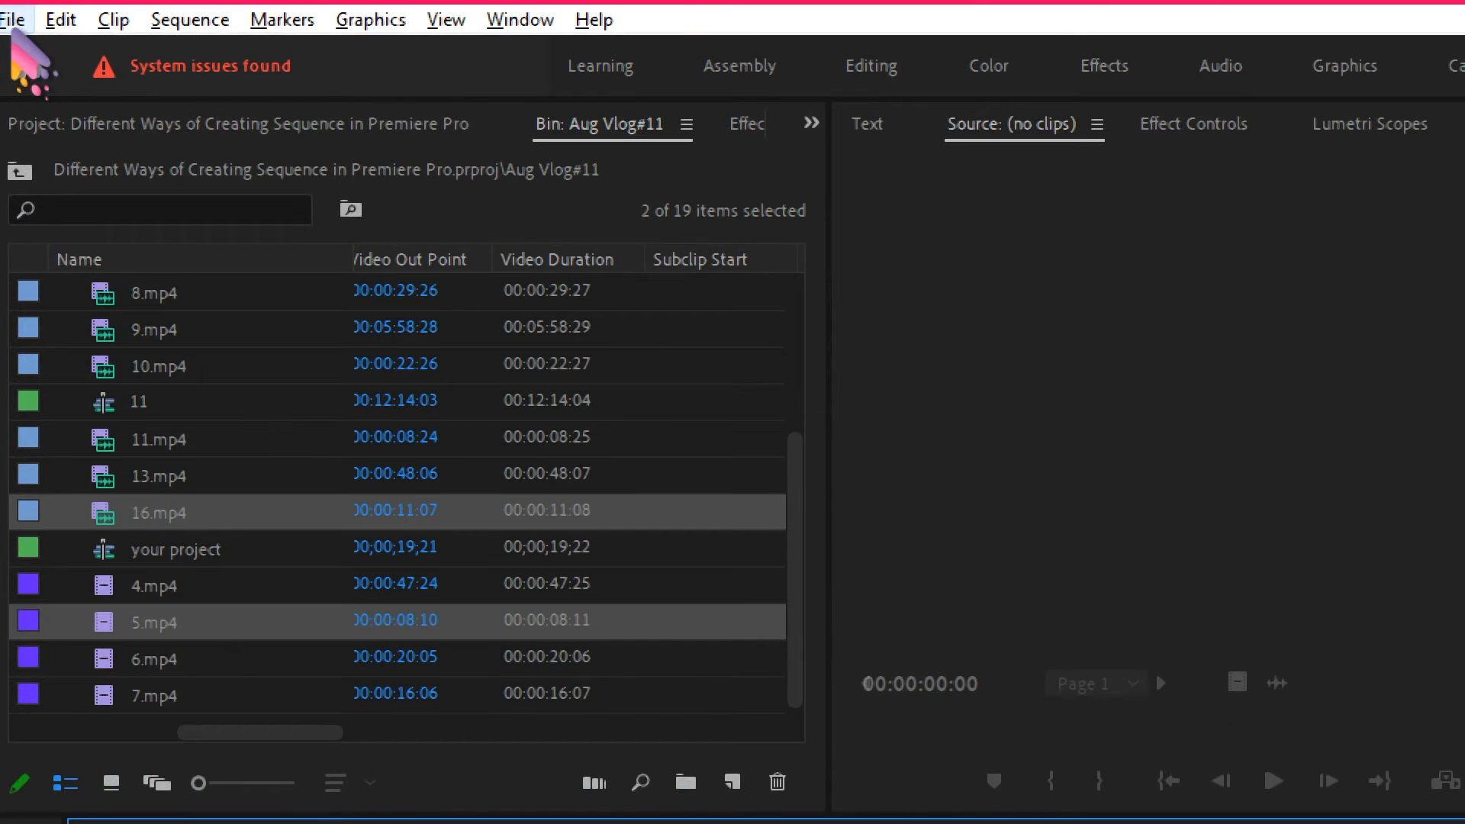
Create another new sequence from the DSLR 1080p30 preset, keeping the default sequence name.
left_click(14, 21)
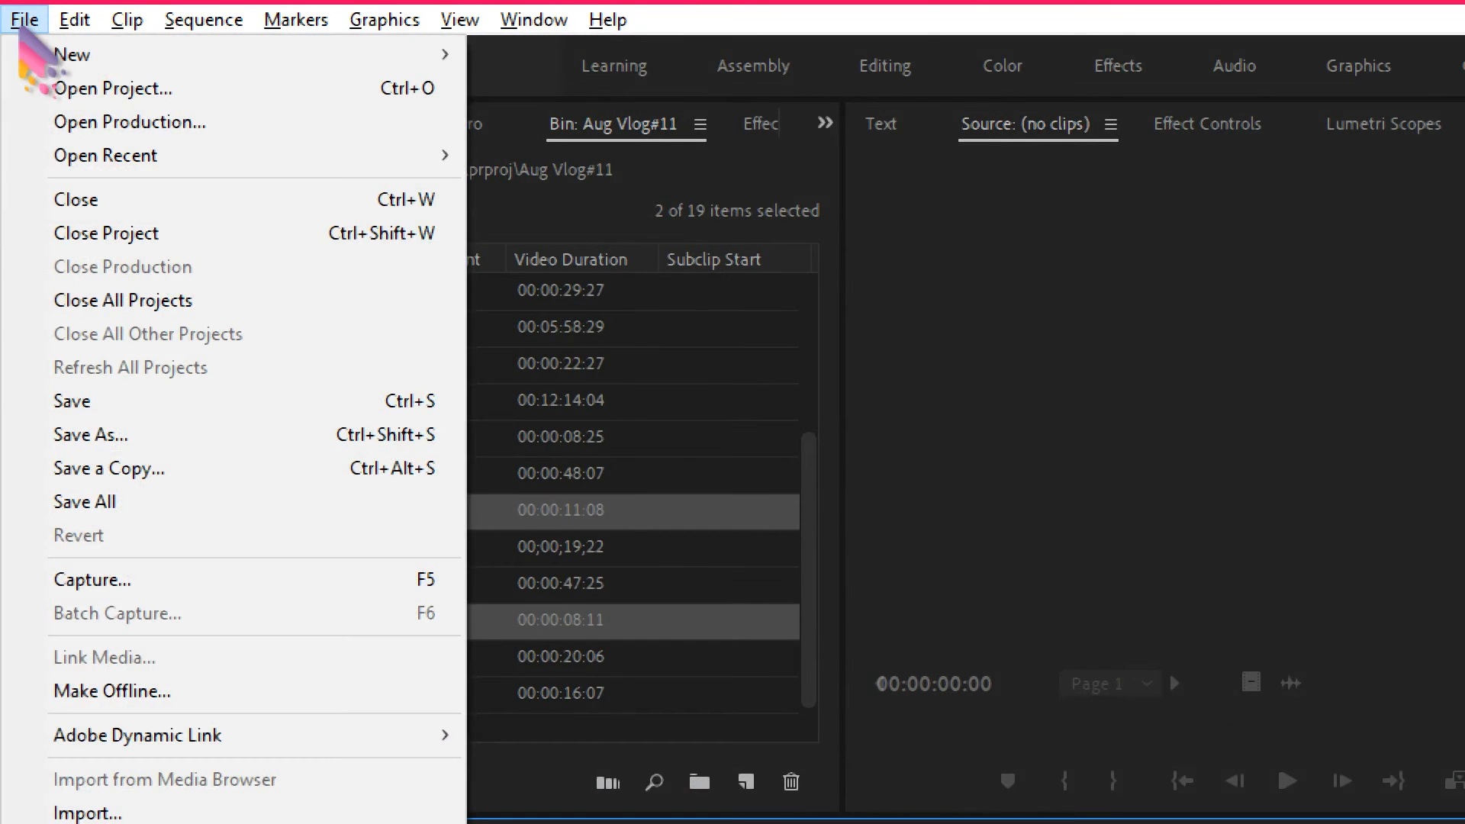
mouse_move(46, 54)
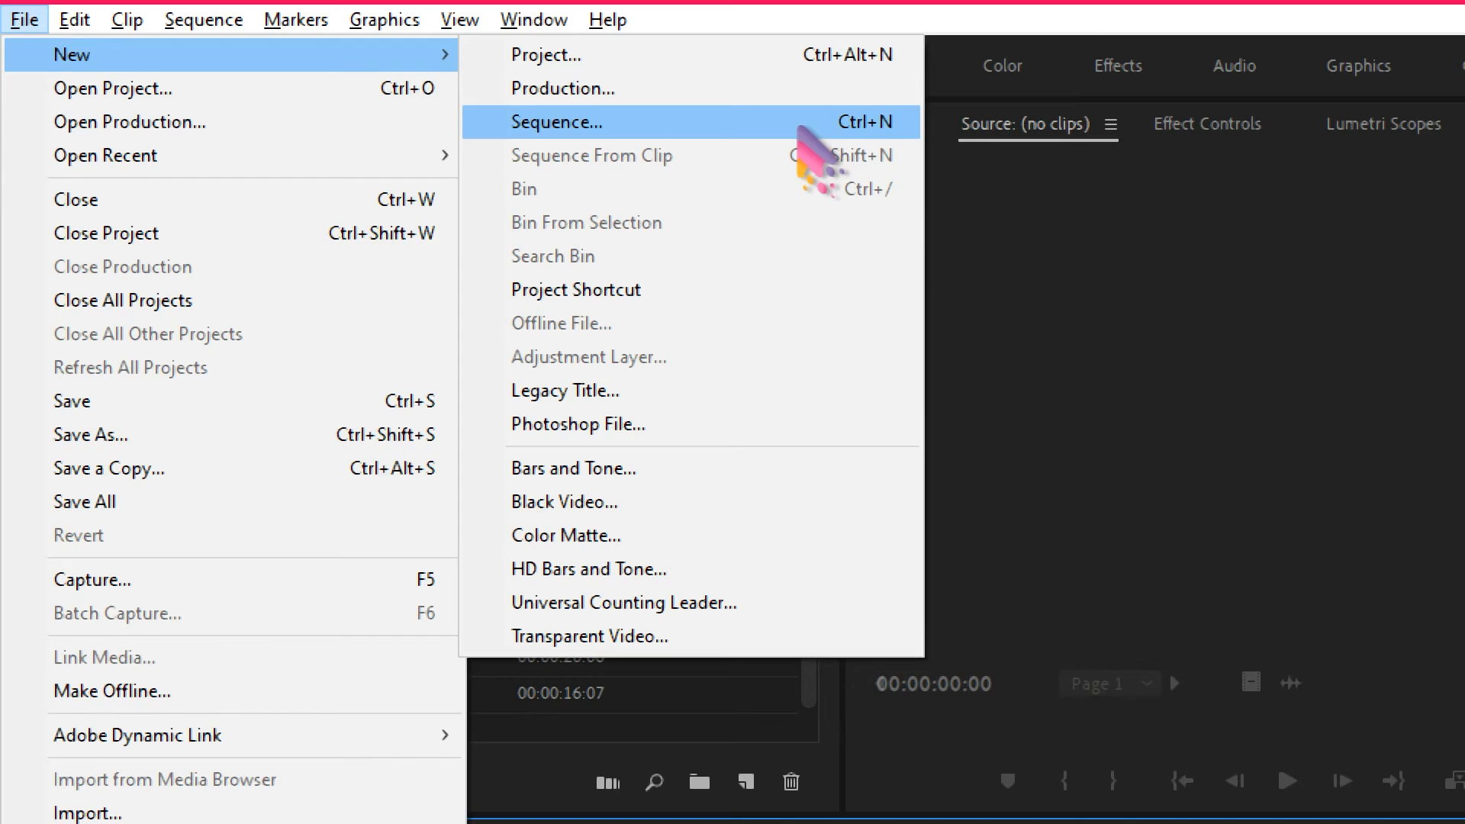
left_click(801, 128)
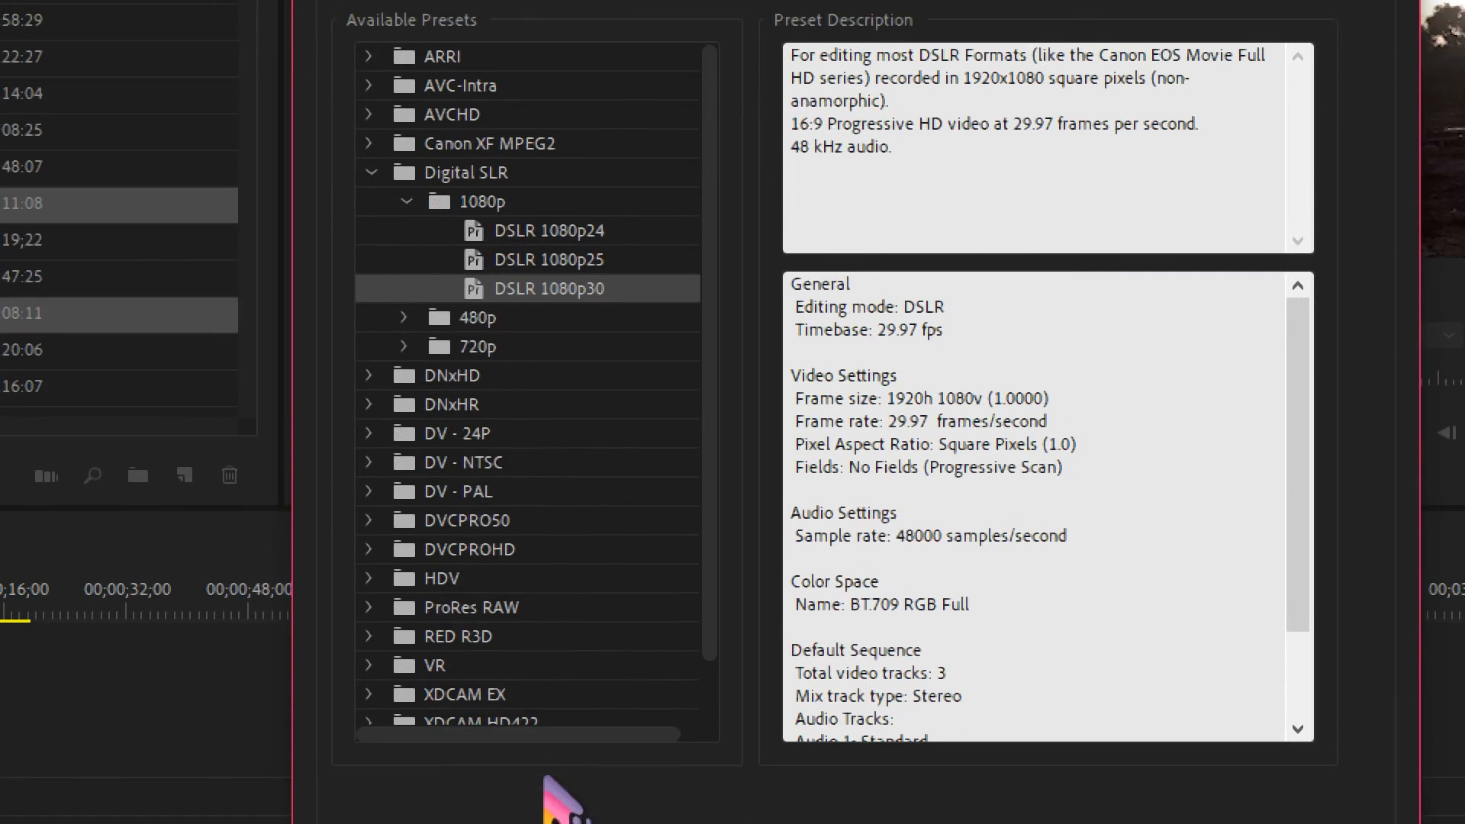
scroll(548, 636, "down", 2)
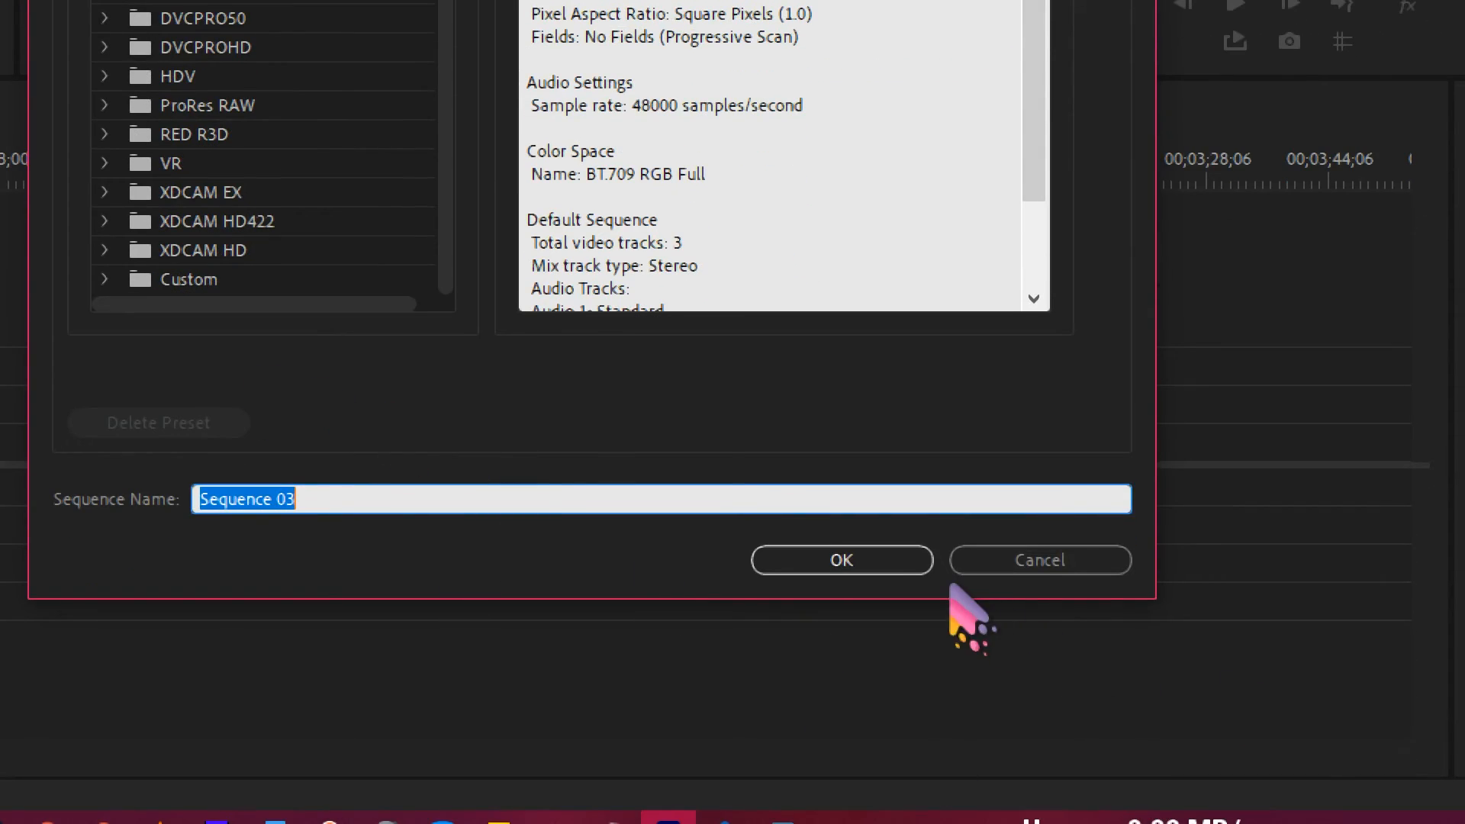
left_click(863, 566)
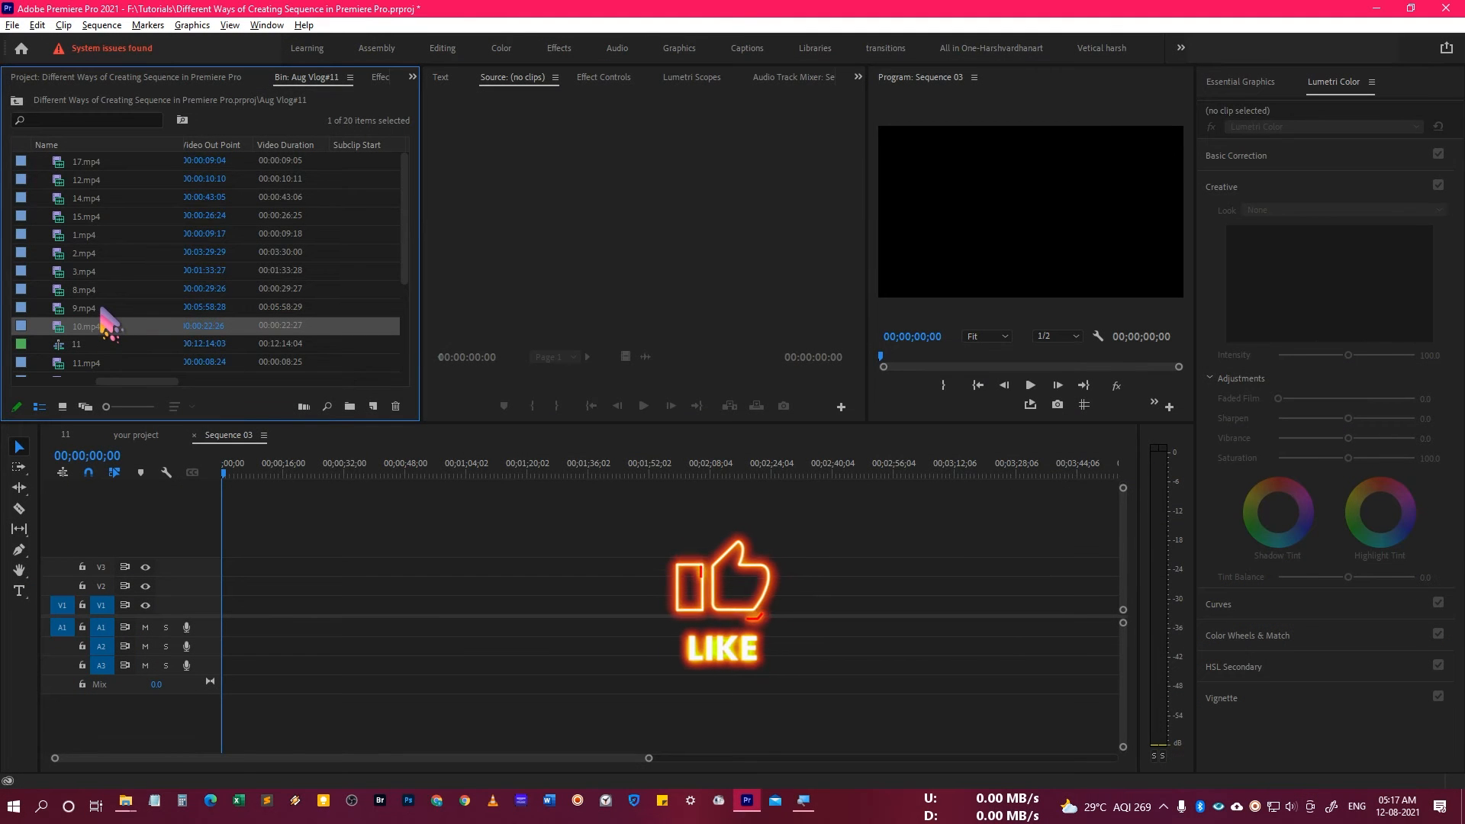
Create a new sequence from the six bin clips 9.mp4 through 15.mp4 and select that sequence in the bin.
left_click(101, 310)
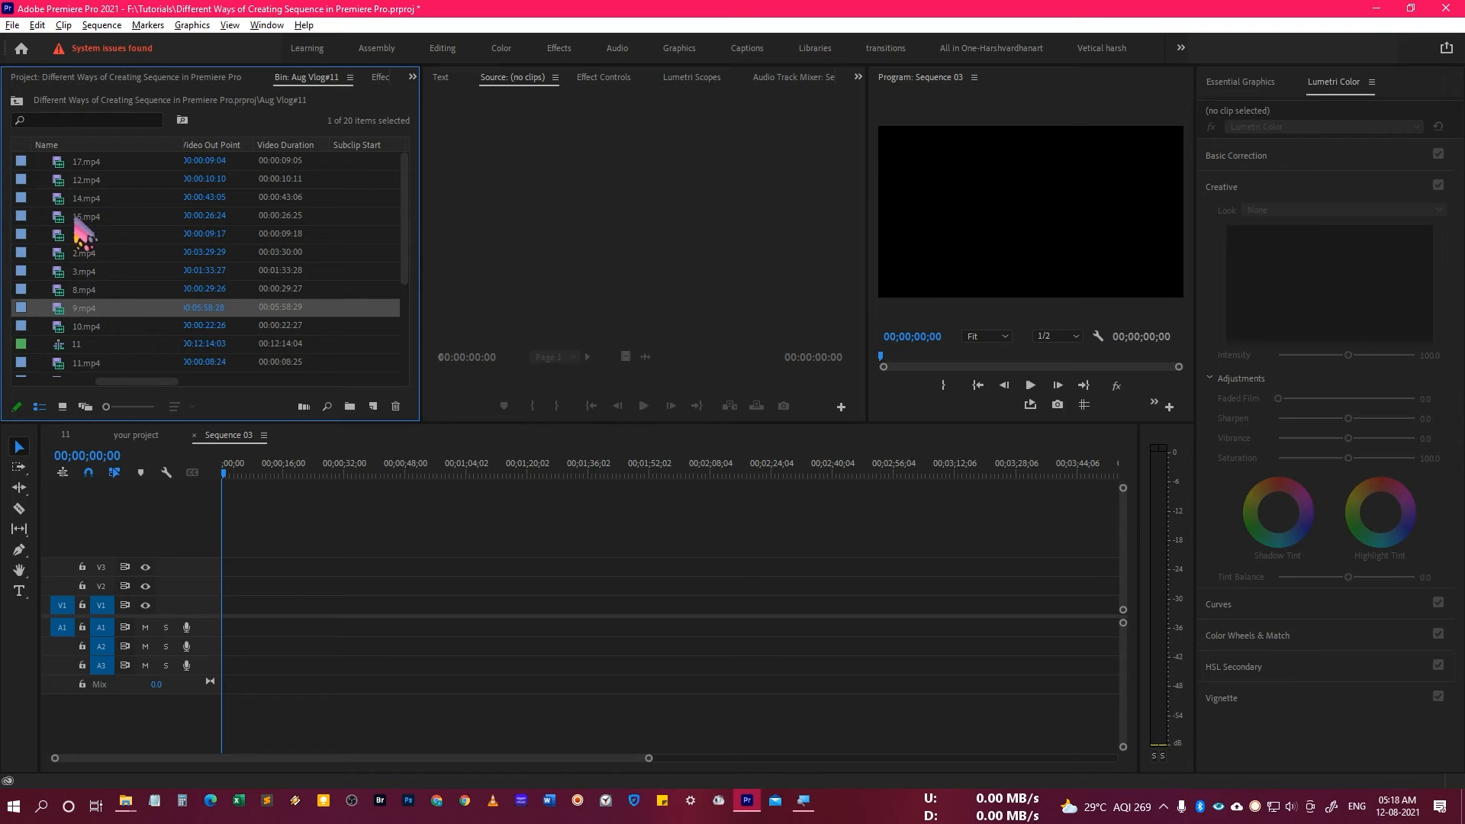
left_click(107, 221, "shift")
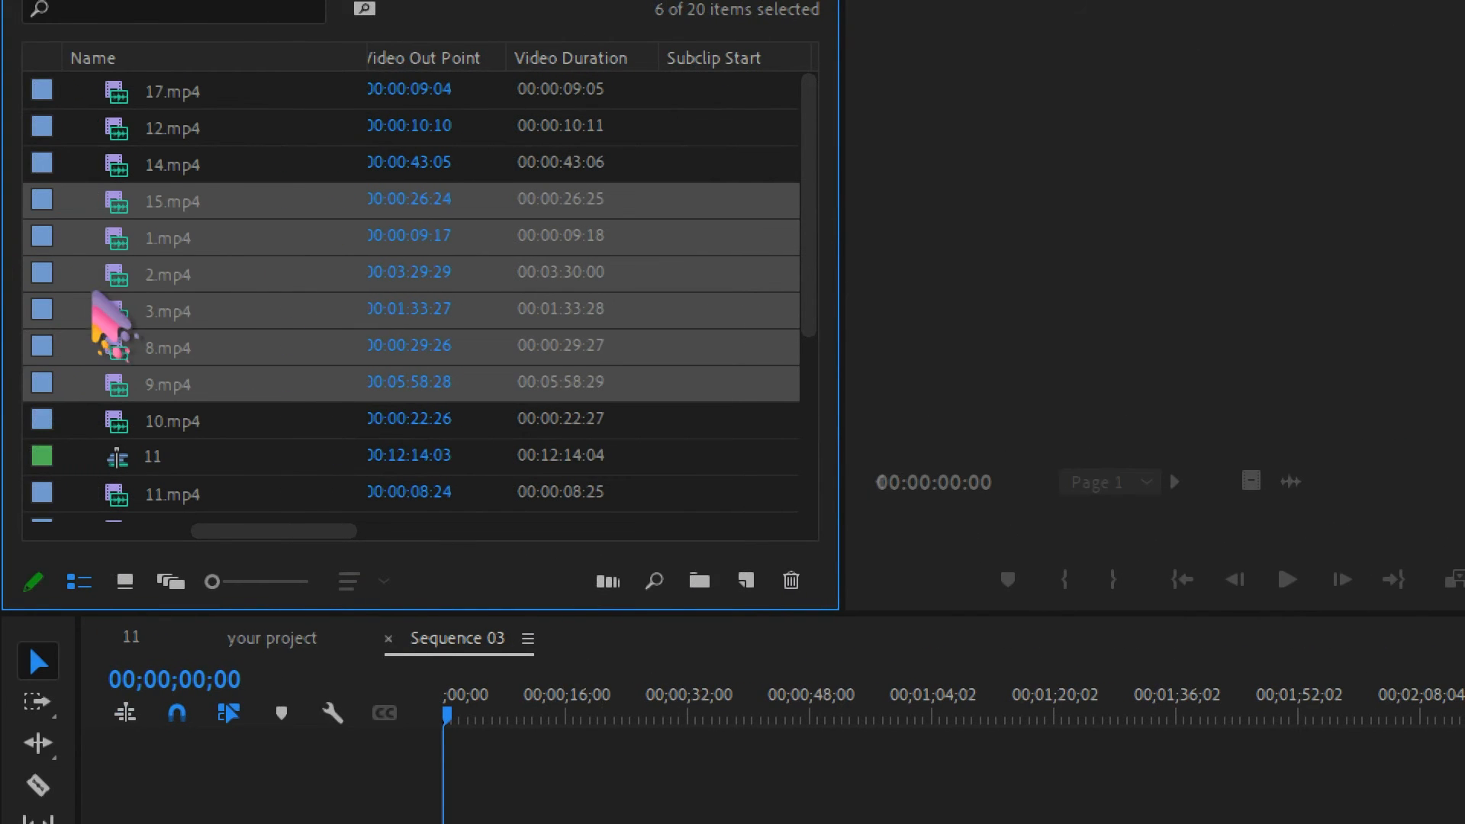
right_click(87, 247)
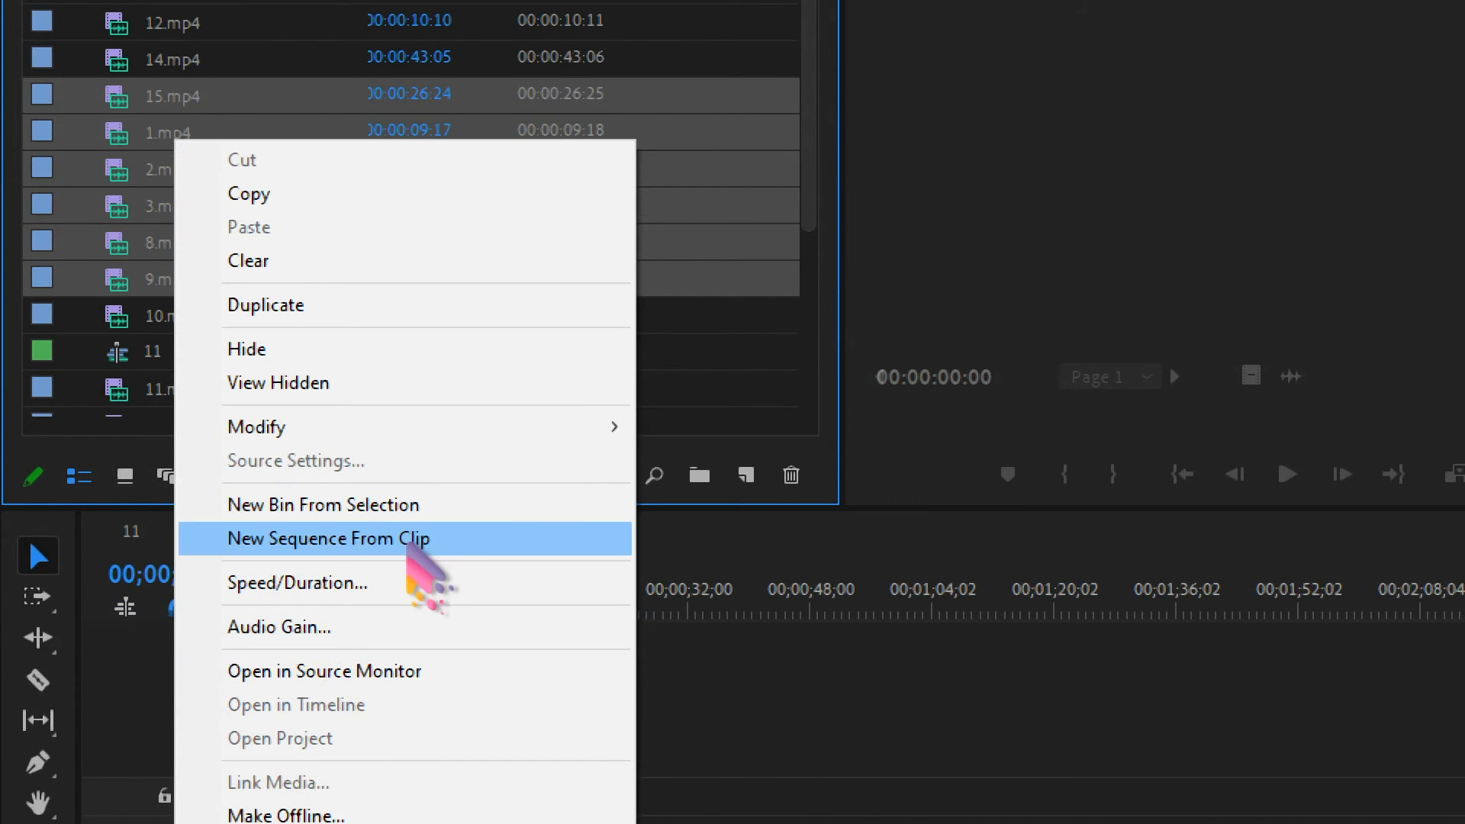
left_click(408, 544)
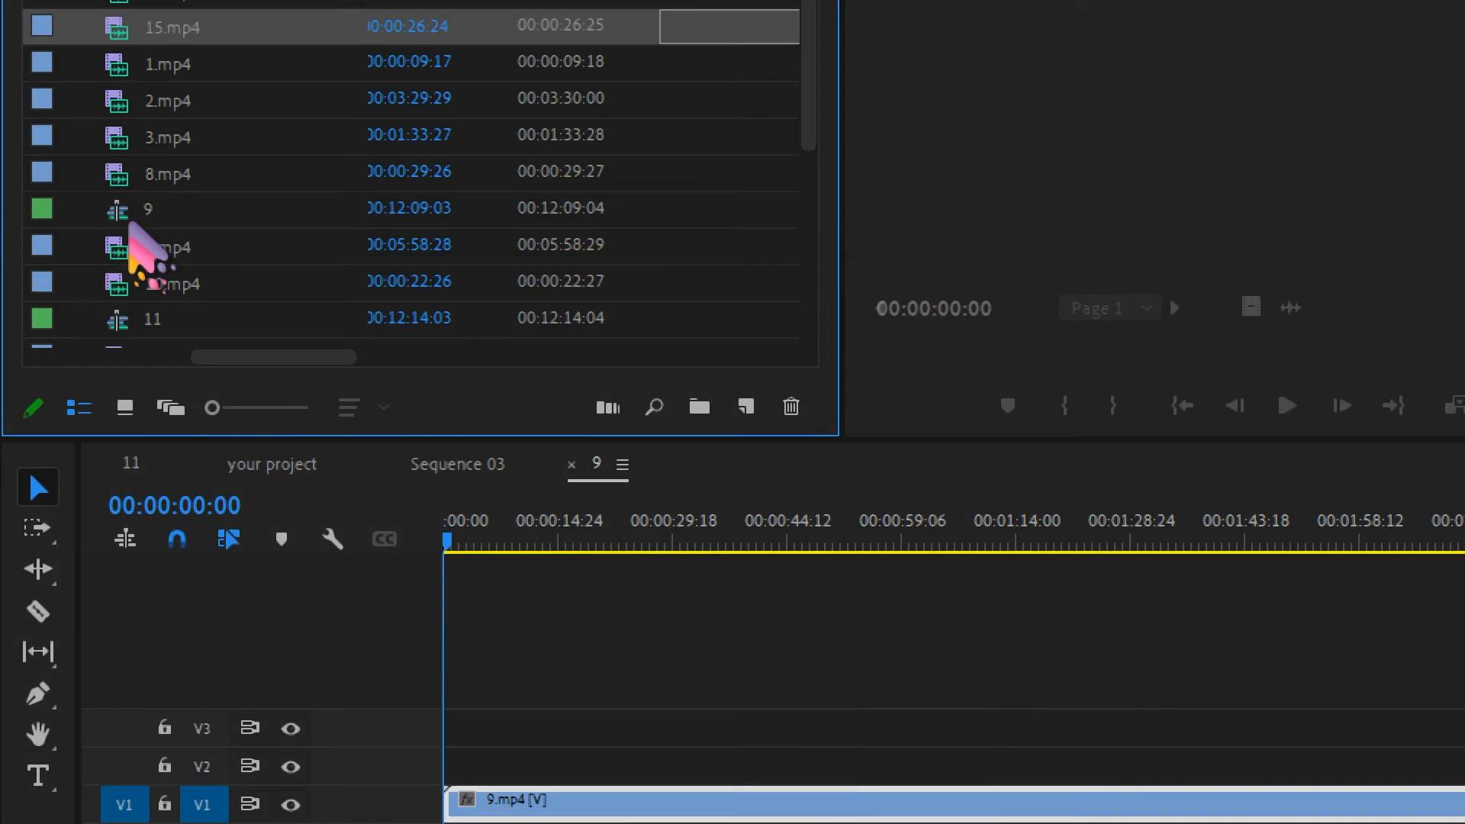
left_click(180, 222)
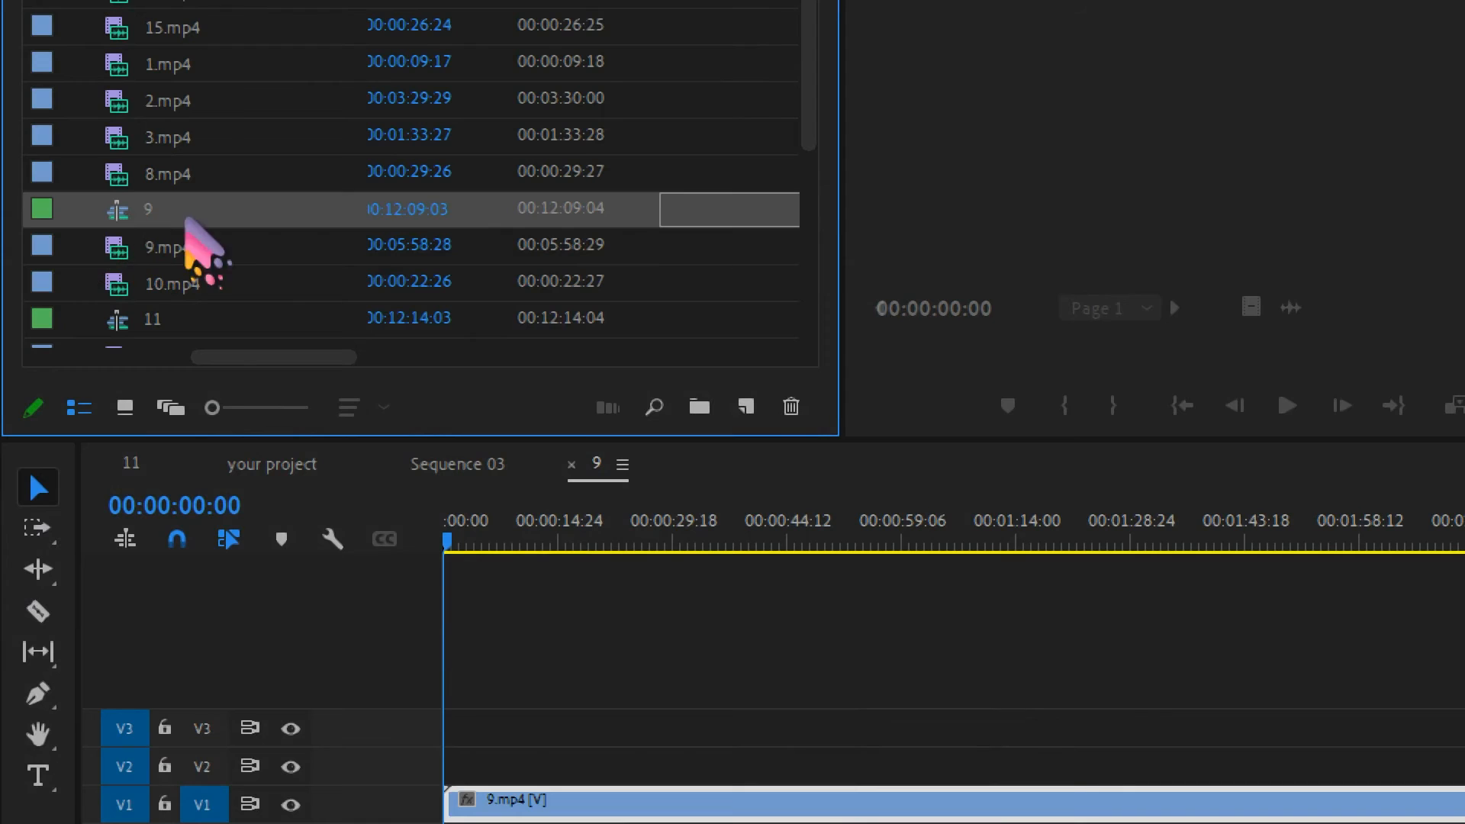